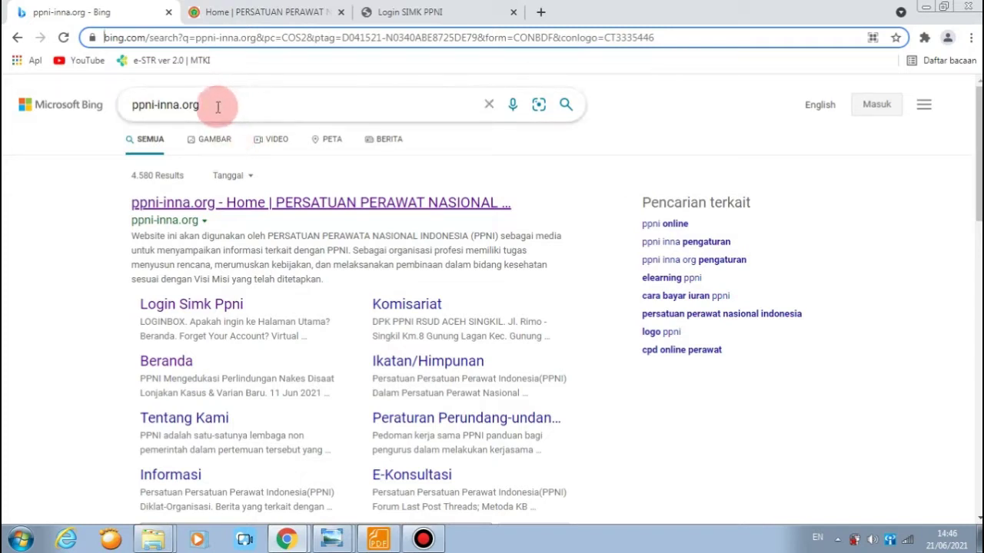
Open the Membership login from the PPNI home page and sign in with the prefilled account credentials.
click(261, 11)
mouse_move(291, 193)
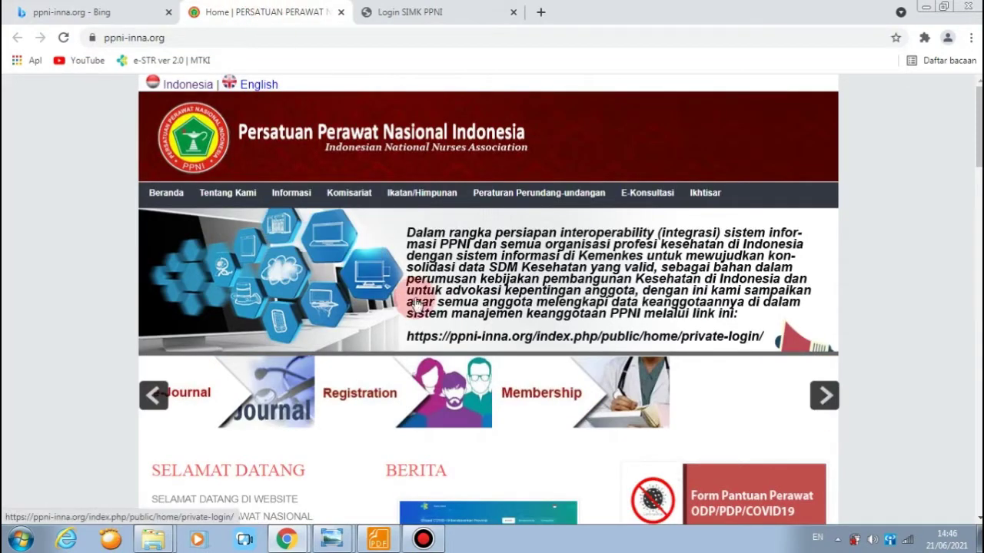
click(552, 394)
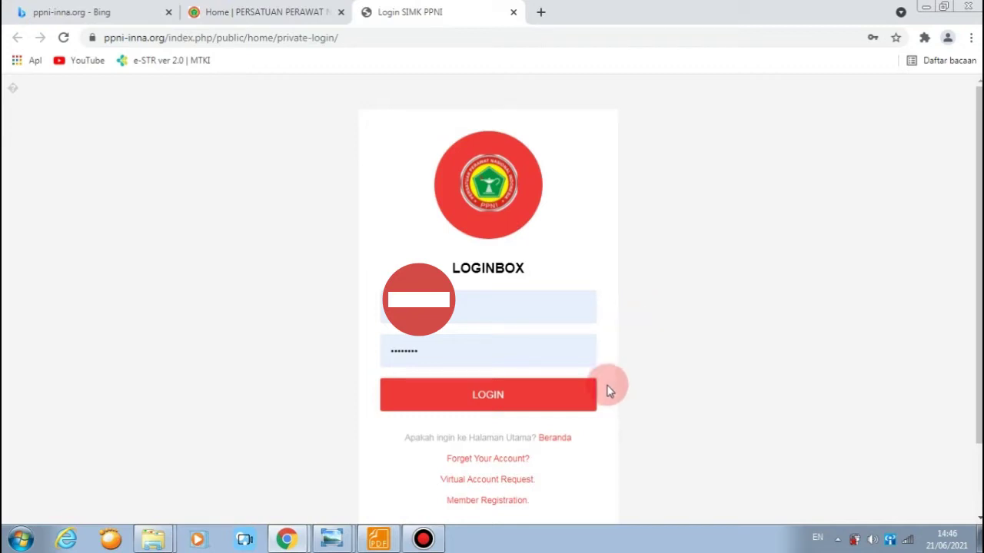
click(556, 395)
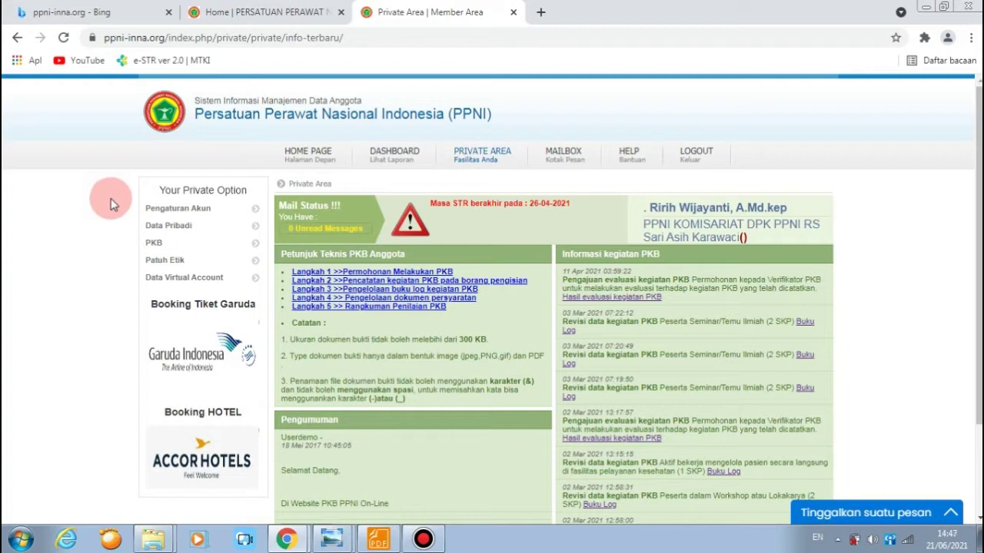
Show the Data Pribadi options and review the dues payment records under Data Virtual Account.
click(169, 225)
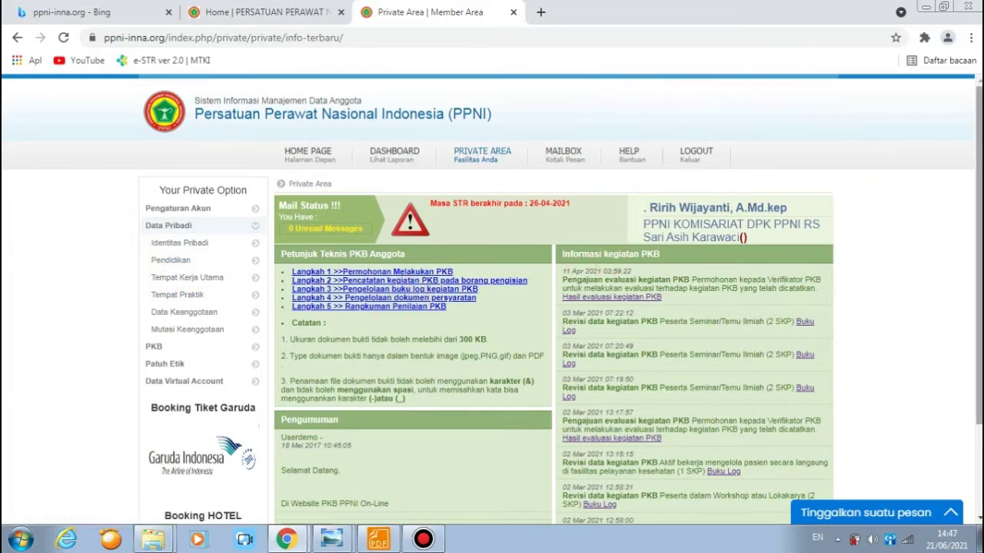
scroll(882, 198, down, 1)
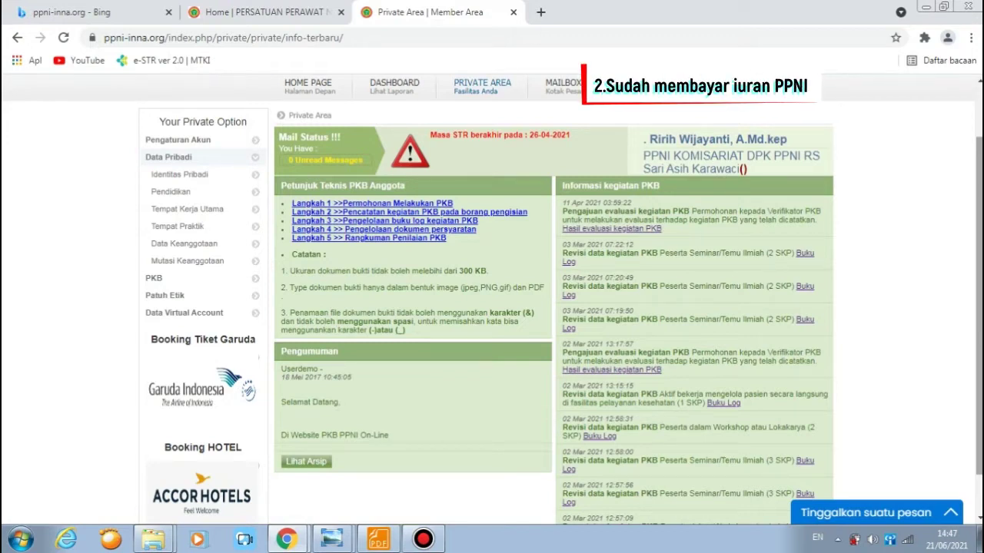
click(206, 315)
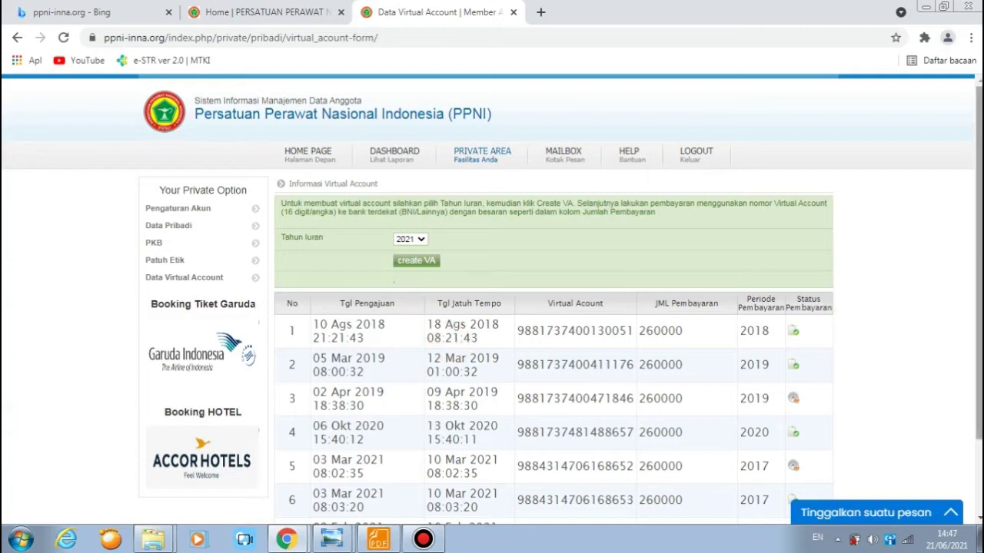
scroll(979, 299, down, 2)
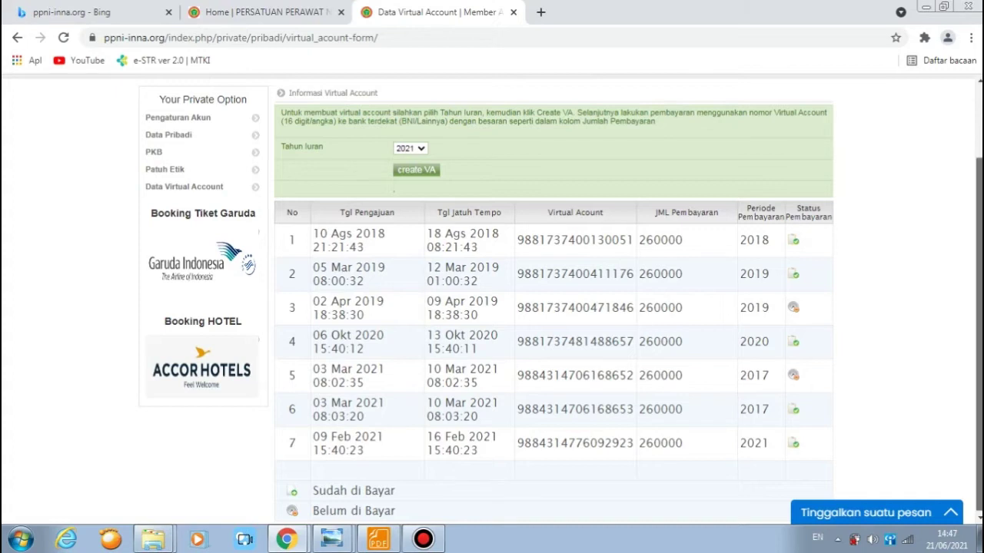
scroll(669, 270, up, 2)
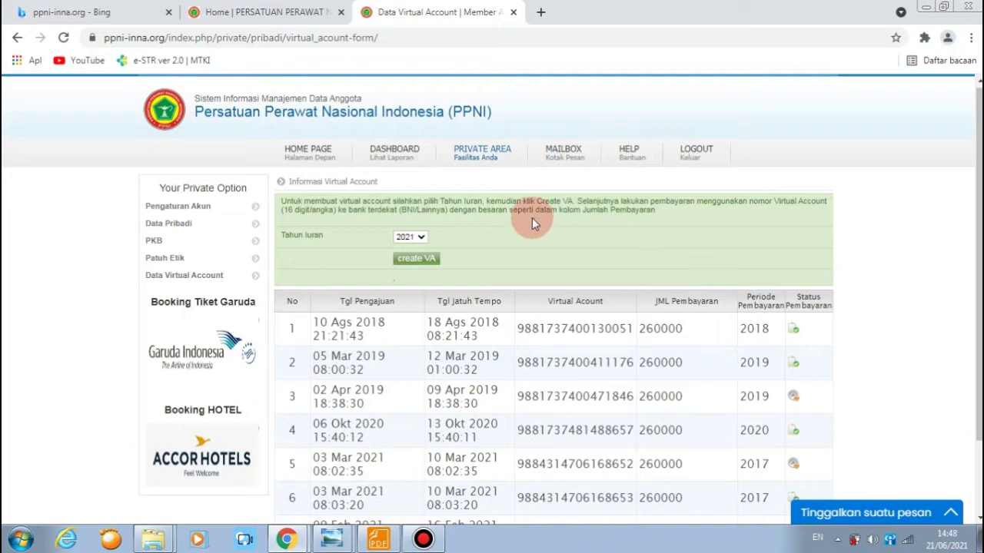
View the PKB technical guide (Petunjuk Teknis) and open the Permohonan melakukan PKB page.
click(230, 247)
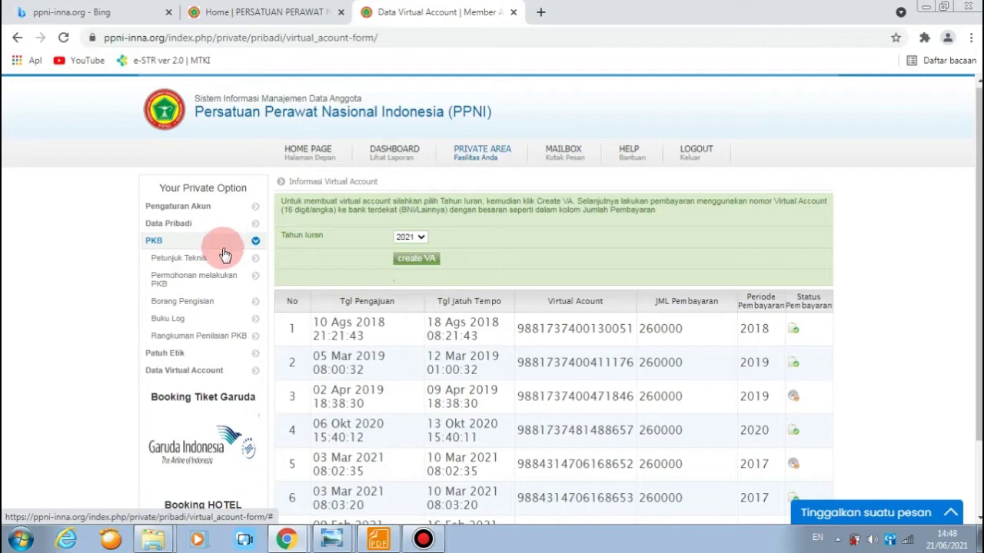
click(219, 261)
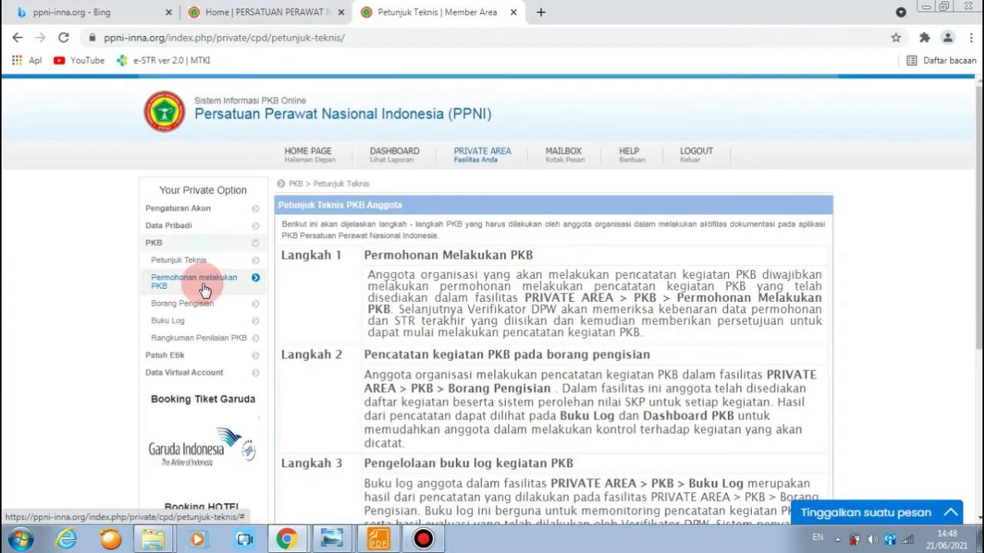
click(203, 287)
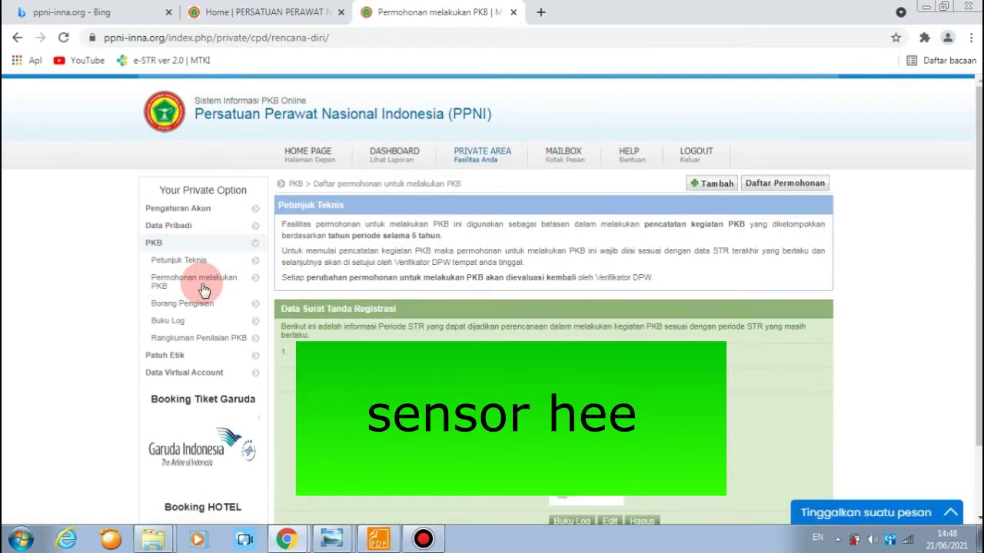
Examine a blank PKB application form with its last STR number and STR upload fields, and return to the application list.
click(698, 185)
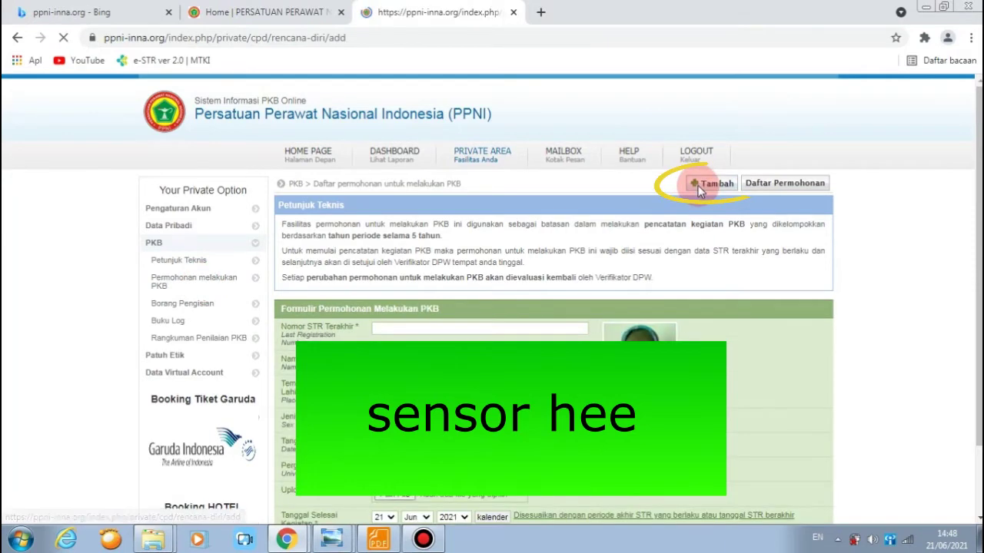
scroll(584, 330, down, 1)
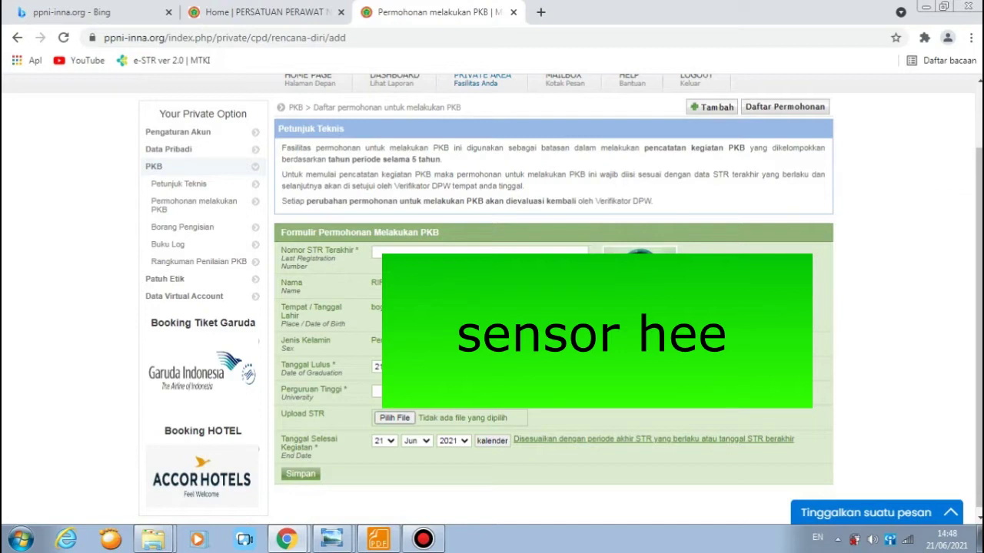
click(423, 252)
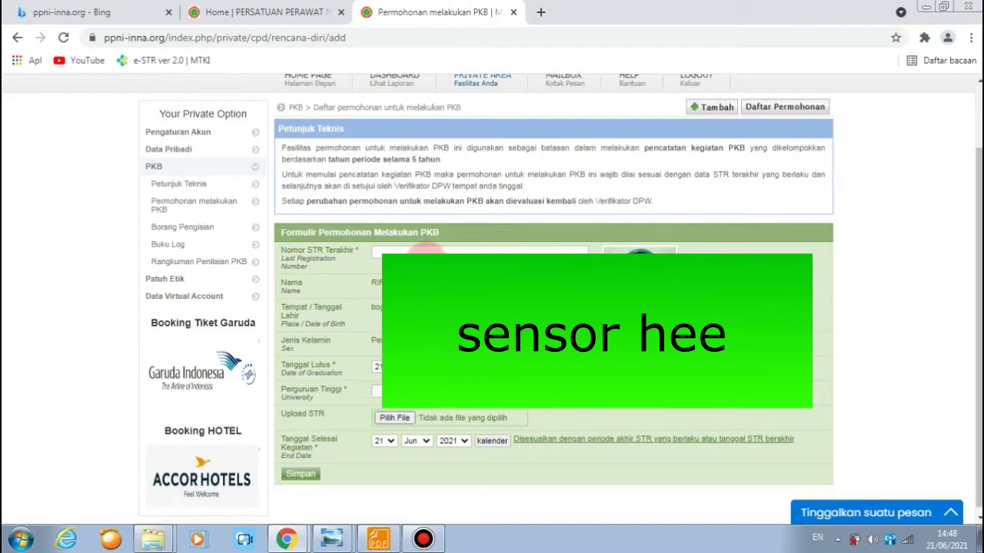
click(423, 251)
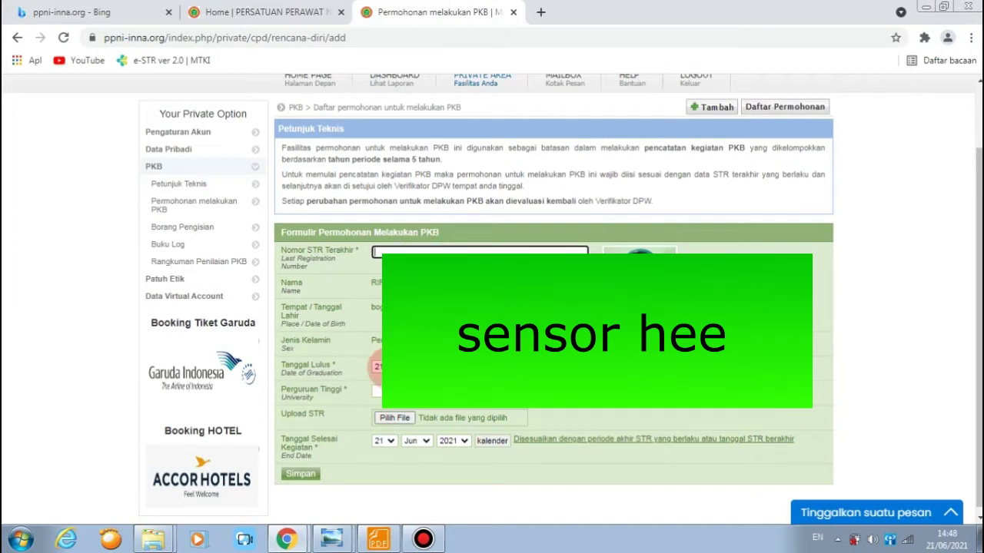
click(385, 419)
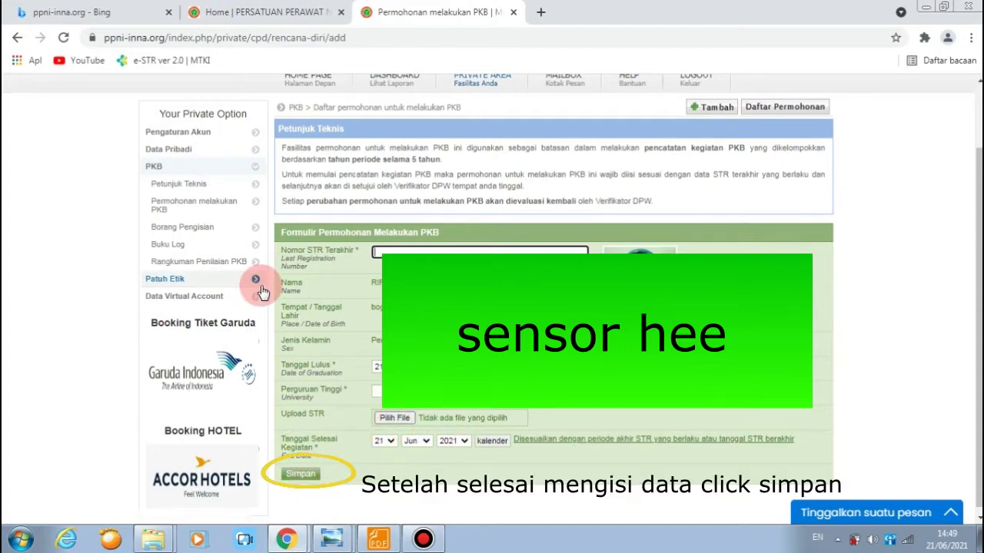
click(209, 207)
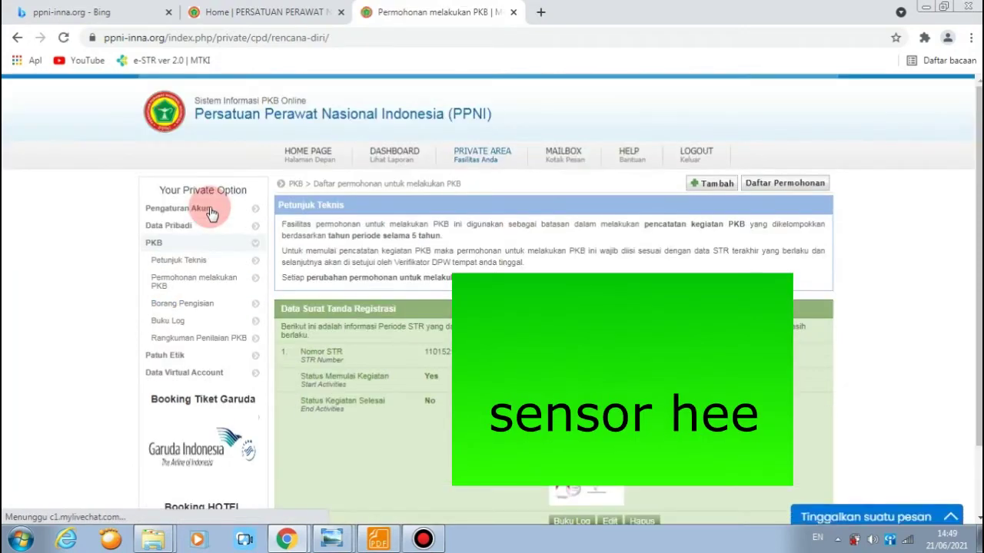
scroll(966, 197, down, 1)
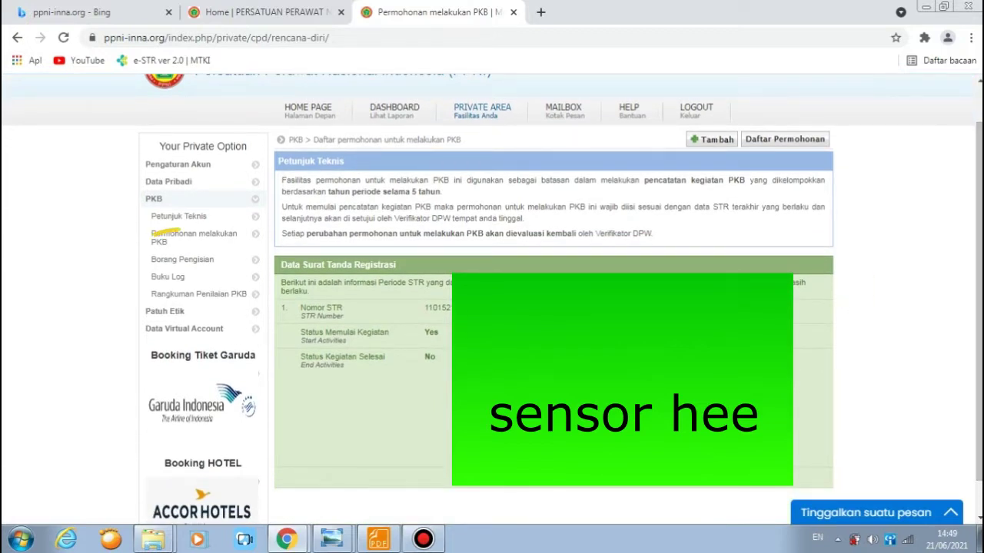
Open Borang Pengisian and filter the activity list by the domain A. Kegiatan Praktik Profesional.
click(198, 261)
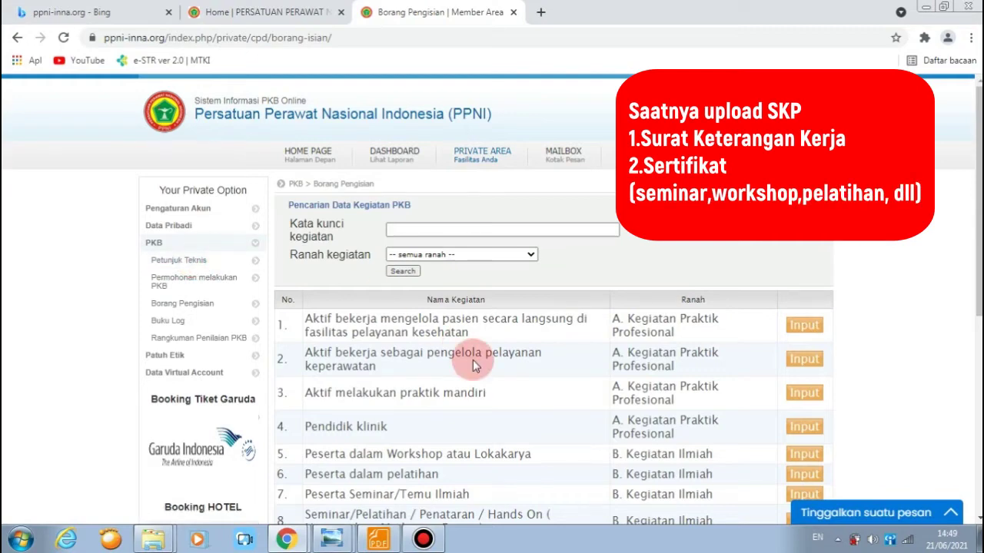
scroll(473, 359, down, 3)
scroll(471, 359, down, 3)
scroll(471, 359, up, 6)
click(527, 255)
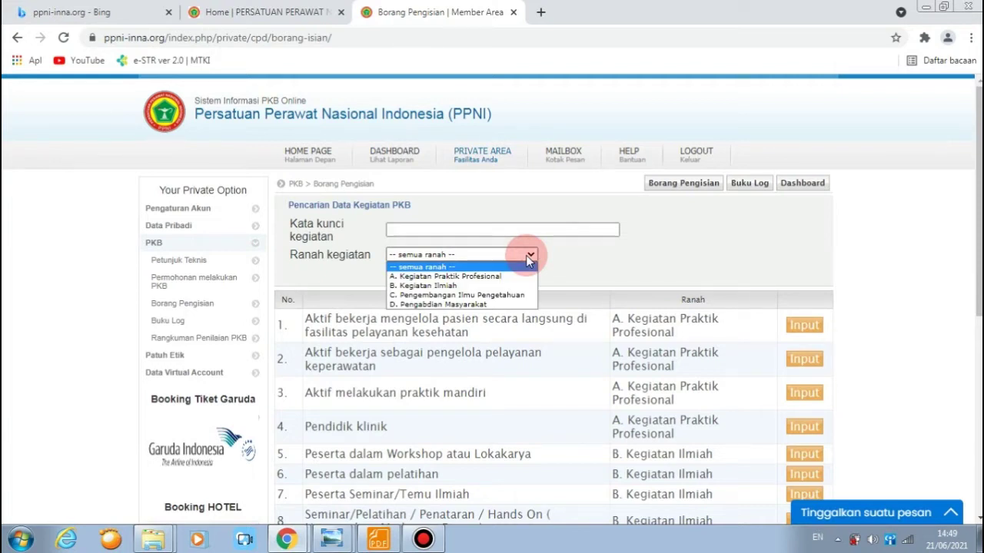
click(489, 276)
click(411, 272)
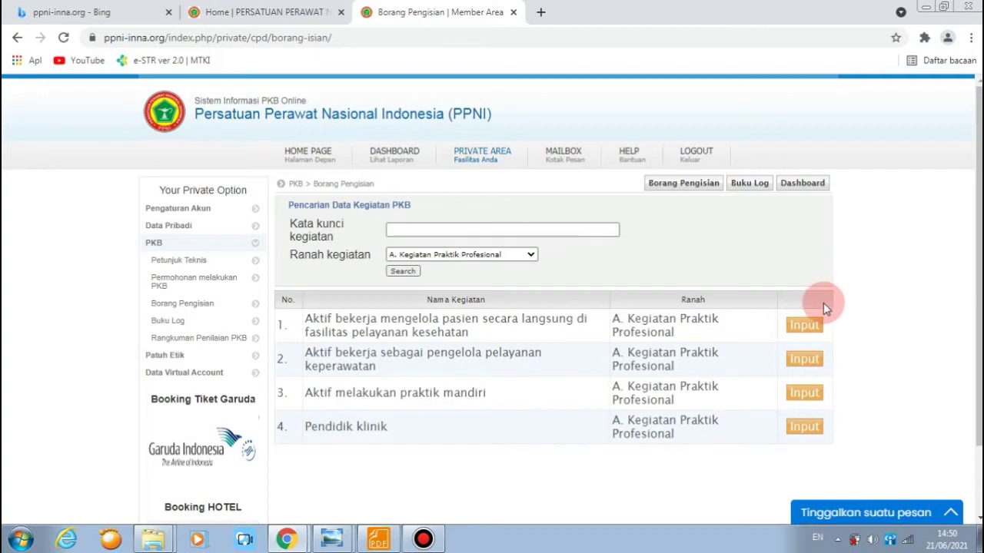
Open the entry form for actively managing patients directly in a health facility and set its start date year to 2015.
click(807, 326)
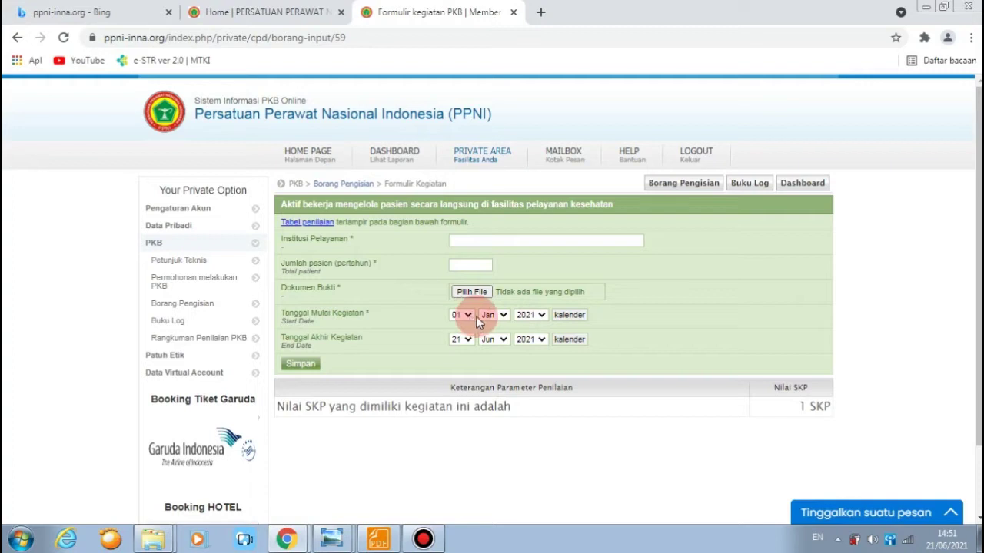
click(538, 315)
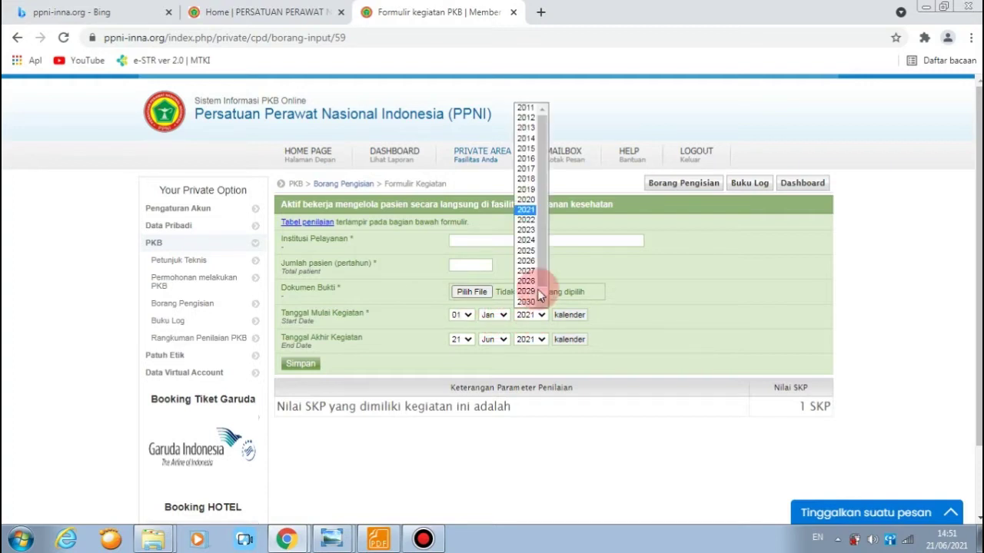
click(529, 149)
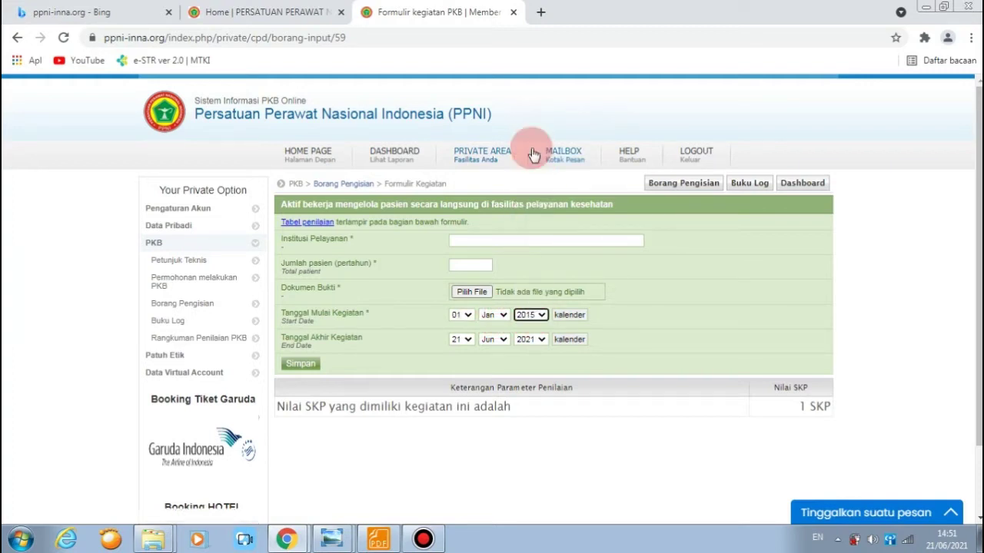
Set the activity's end date to 01 Jan 2016 and save the form.
click(465, 341)
drag(467, 197, 467, 167)
click(455, 134)
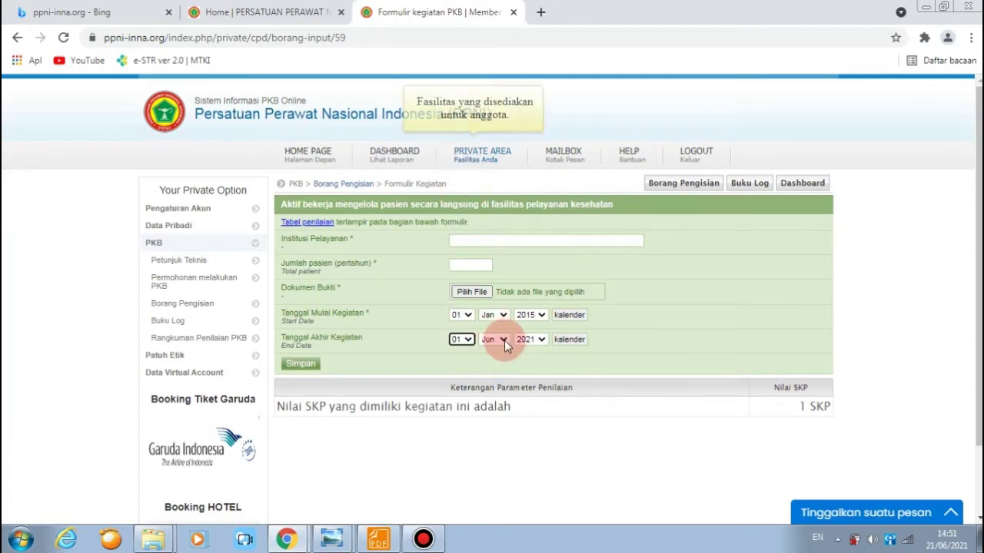
click(504, 340)
click(491, 350)
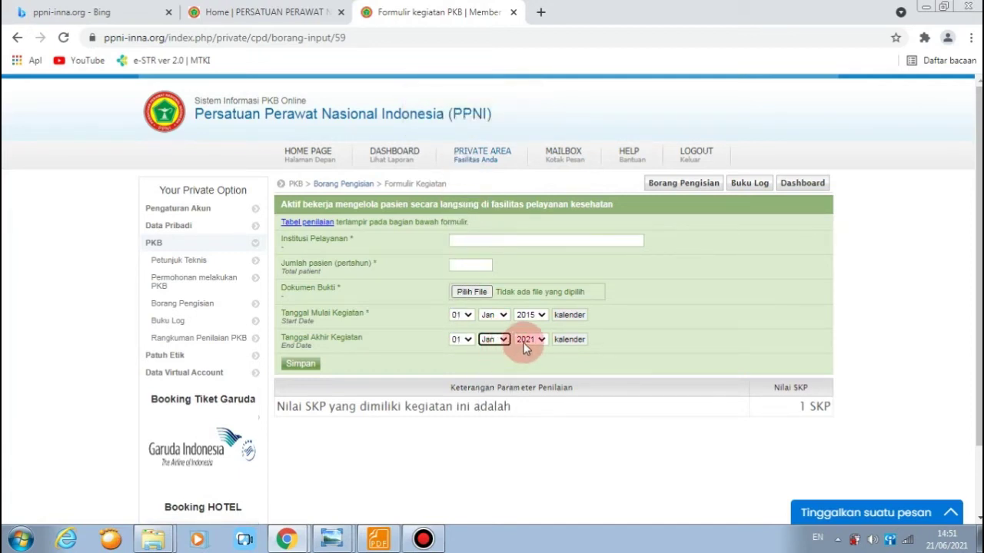
click(541, 340)
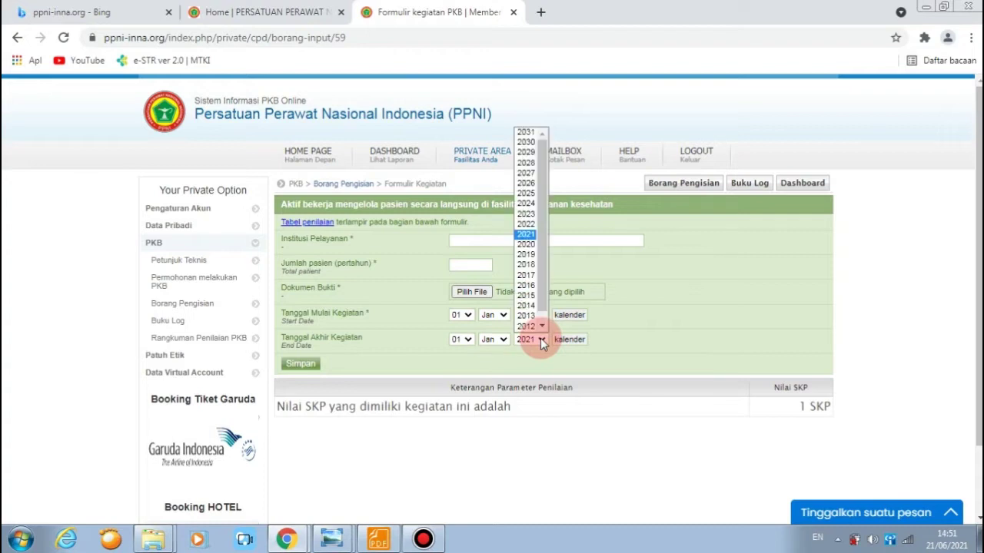
click(541, 289)
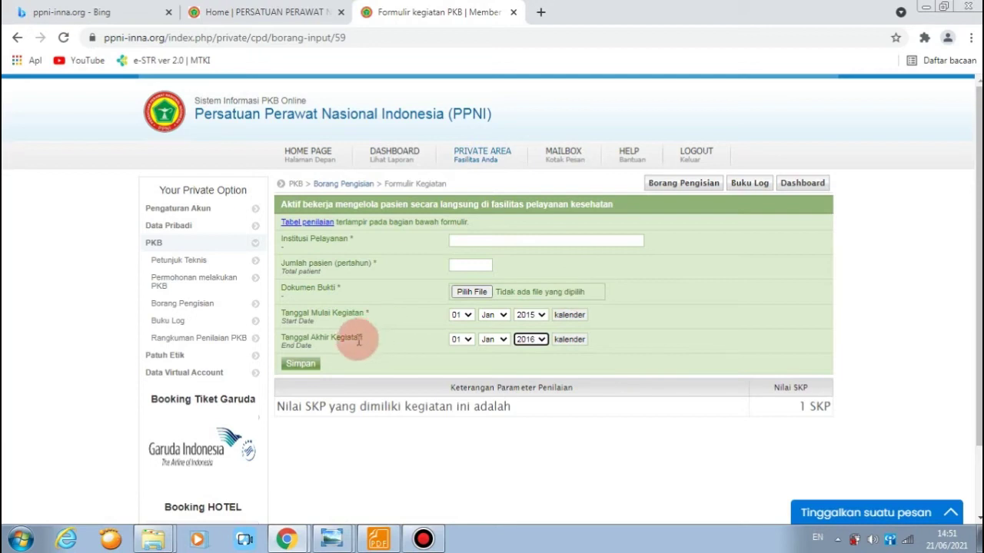
click(316, 370)
Filter the activity list by B. Kegiatan Ilmiah and open the entry form for Peserta dalam Workshop atau Lokakarya.
click(529, 257)
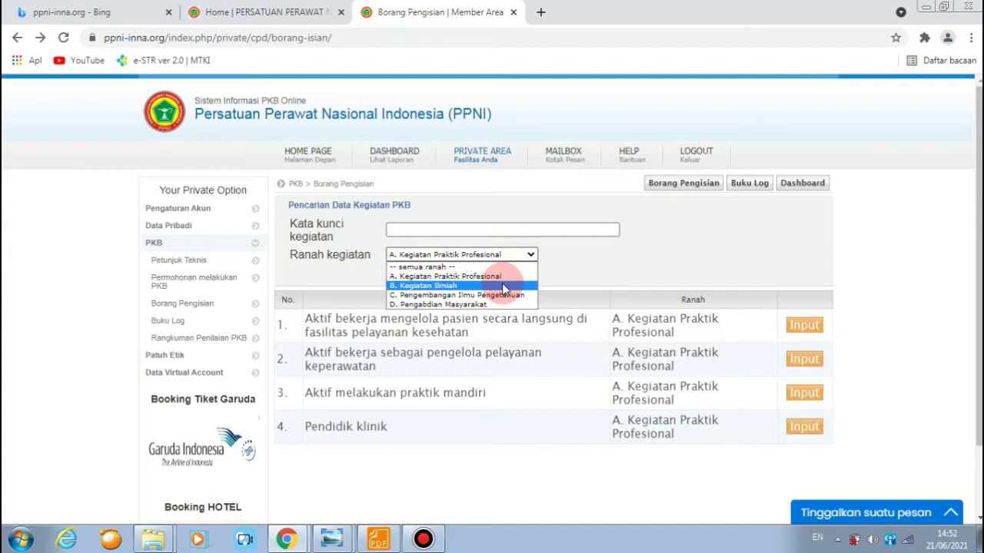
click(502, 285)
click(404, 272)
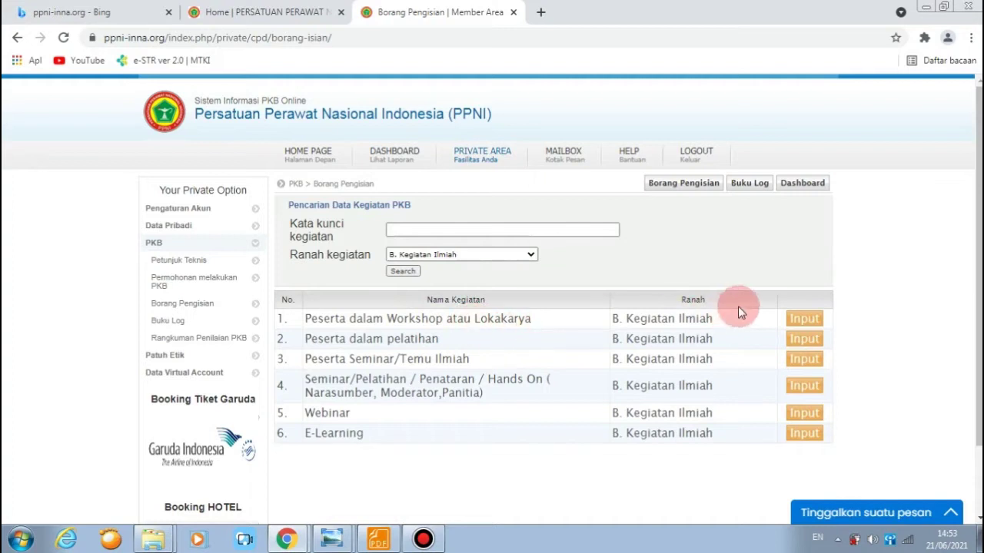
click(799, 326)
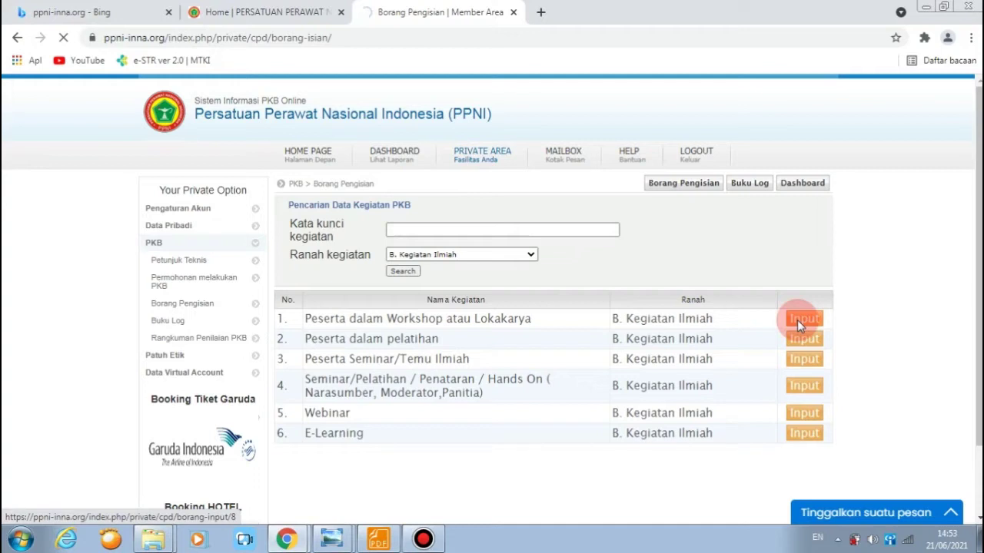
View the stroke fast track workshop certificate image and examine the SKP scoring table below the workshop entry form.
click(343, 538)
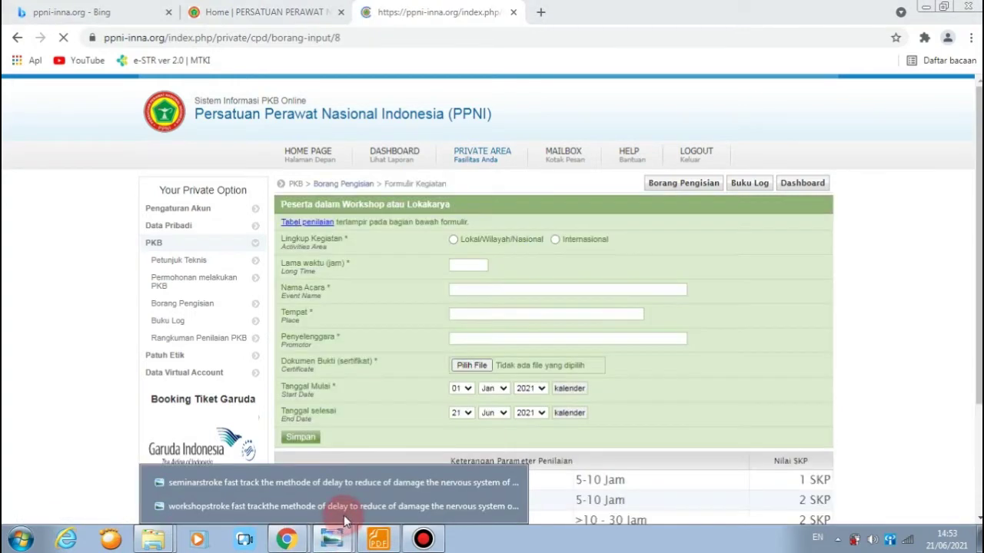
click(345, 507)
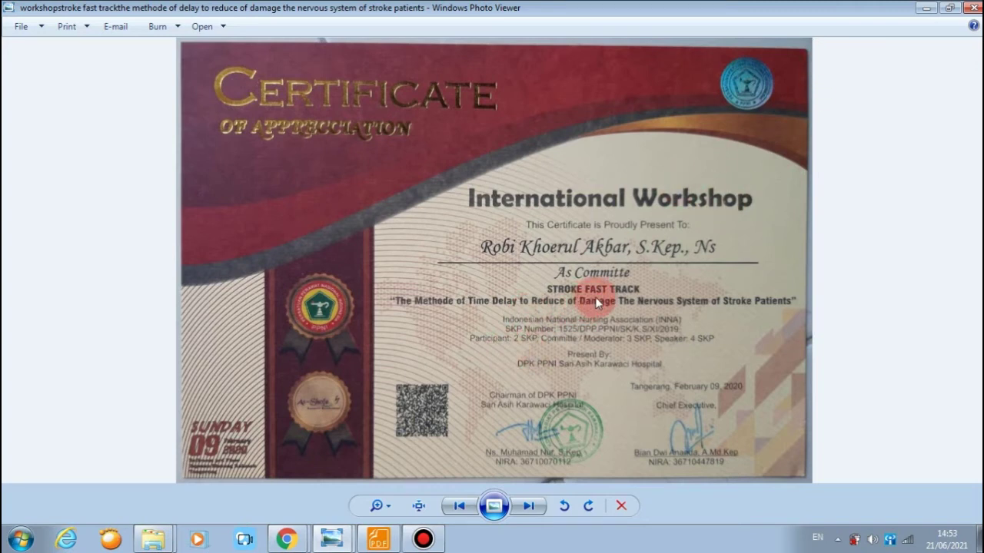
click(925, 10)
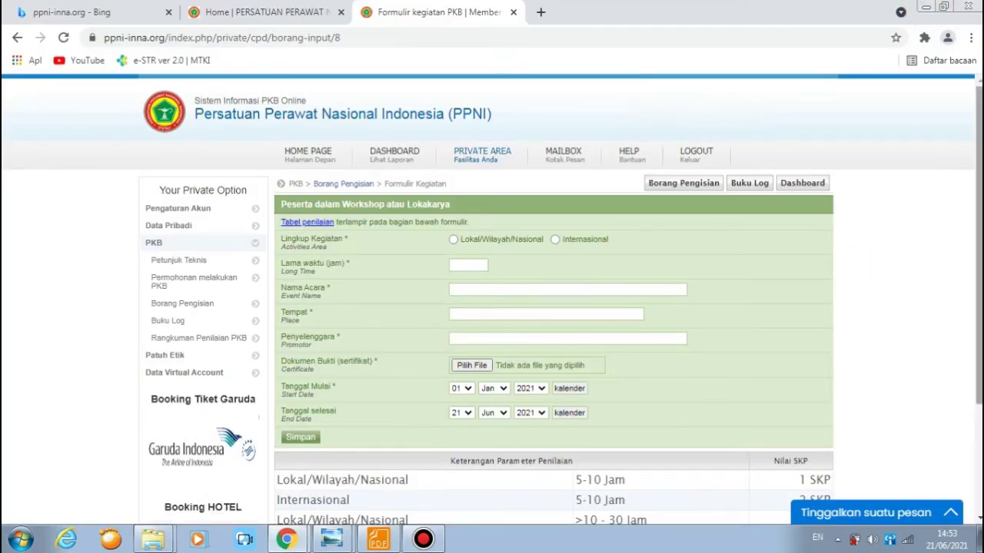
drag(979, 255, 979, 369)
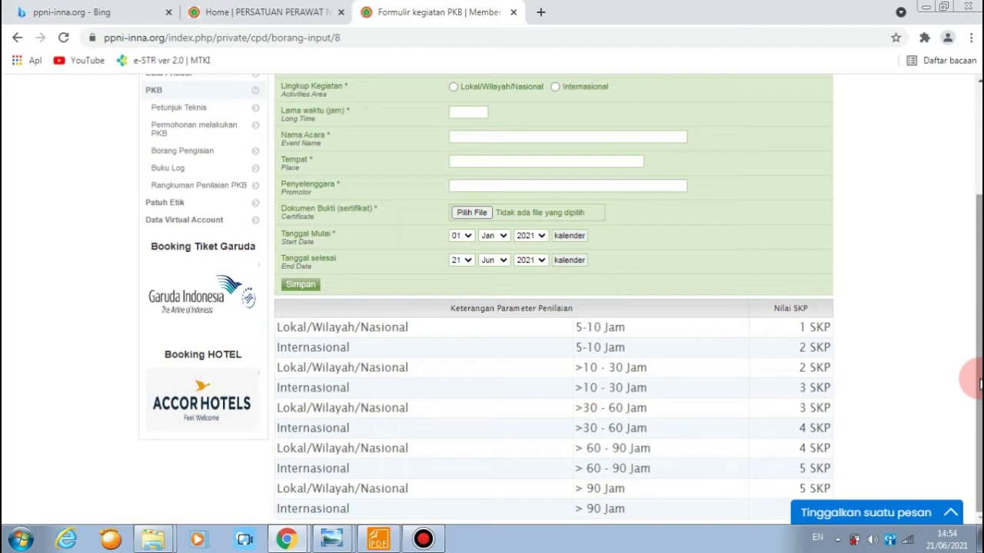
Set the workshop's activity scope to Internasional and its duration to 6 hours.
drag(980, 378, 980, 376)
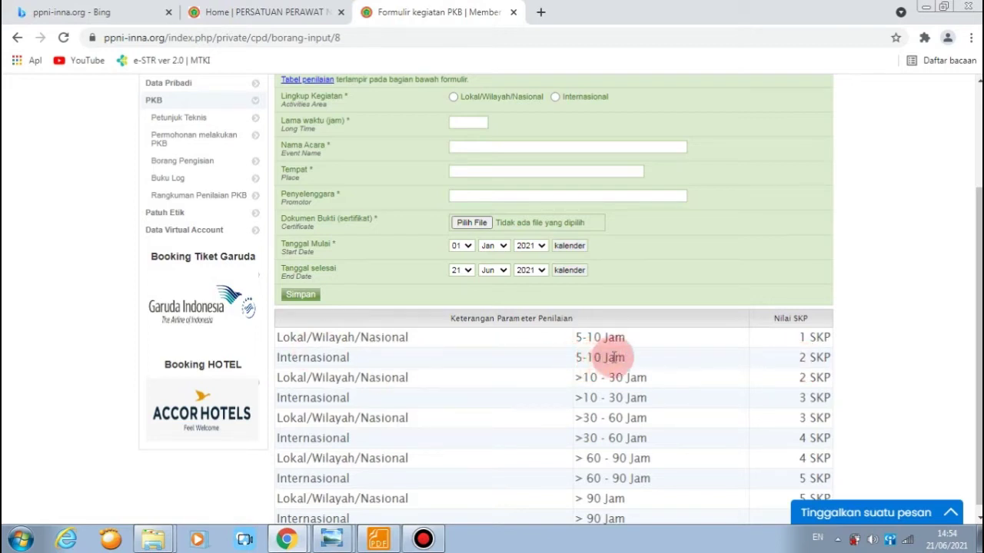
scroll(970, 292, up, 2)
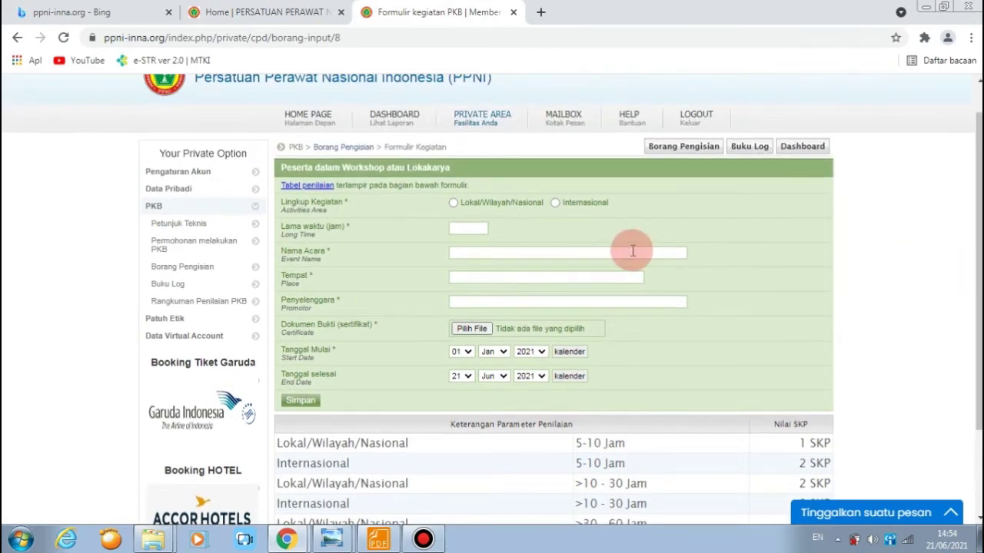
click(554, 203)
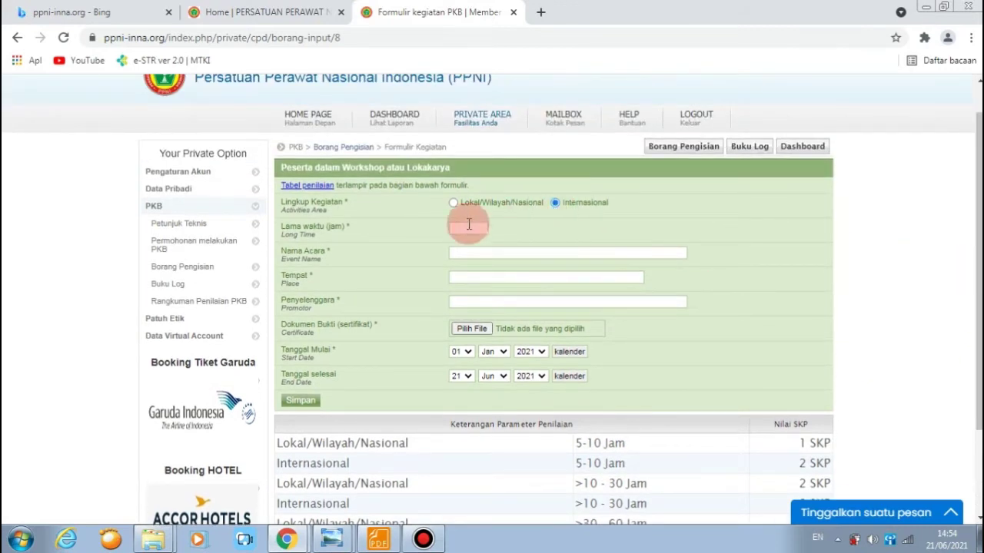
click(466, 227)
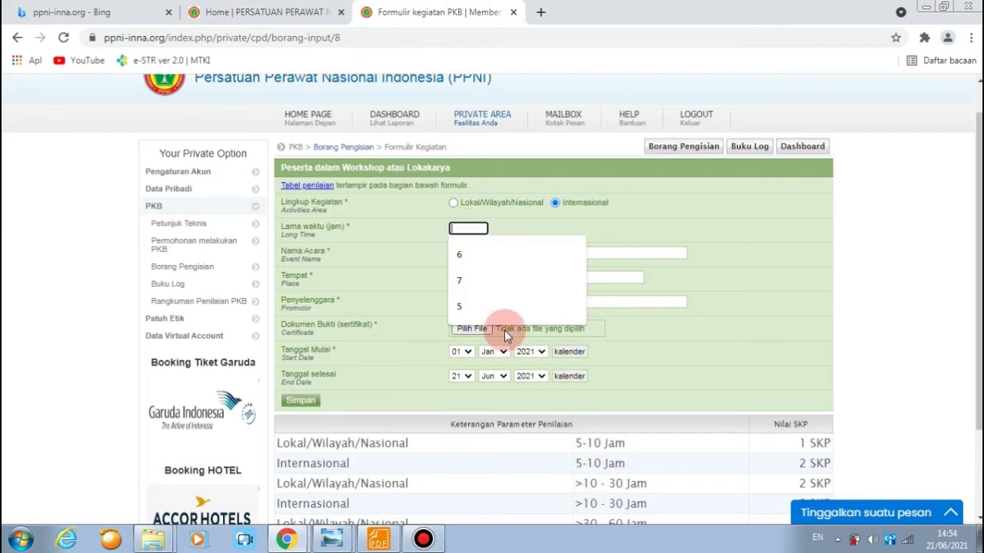
click(502, 266)
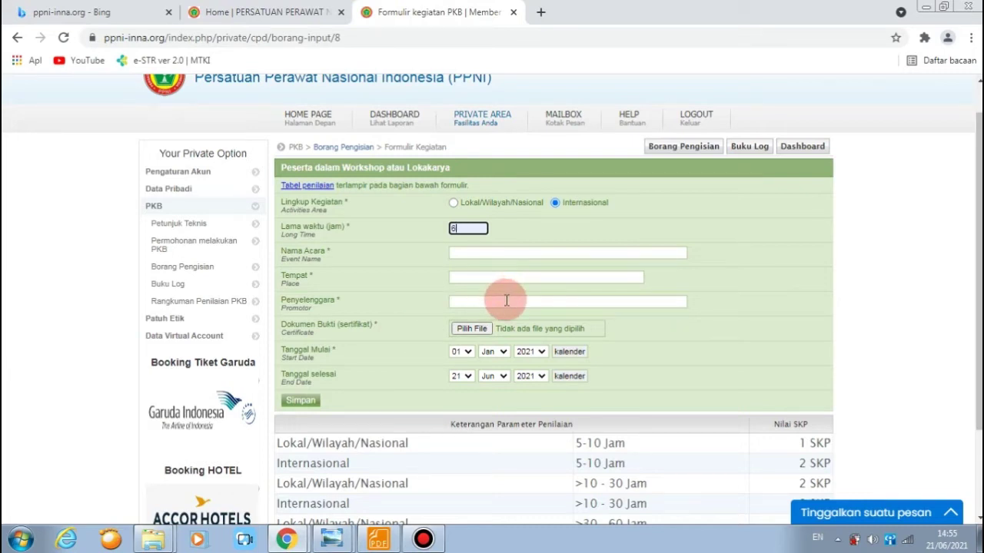
Set the workshop's start day to 09 and its end date to 09 Jan.
click(468, 350)
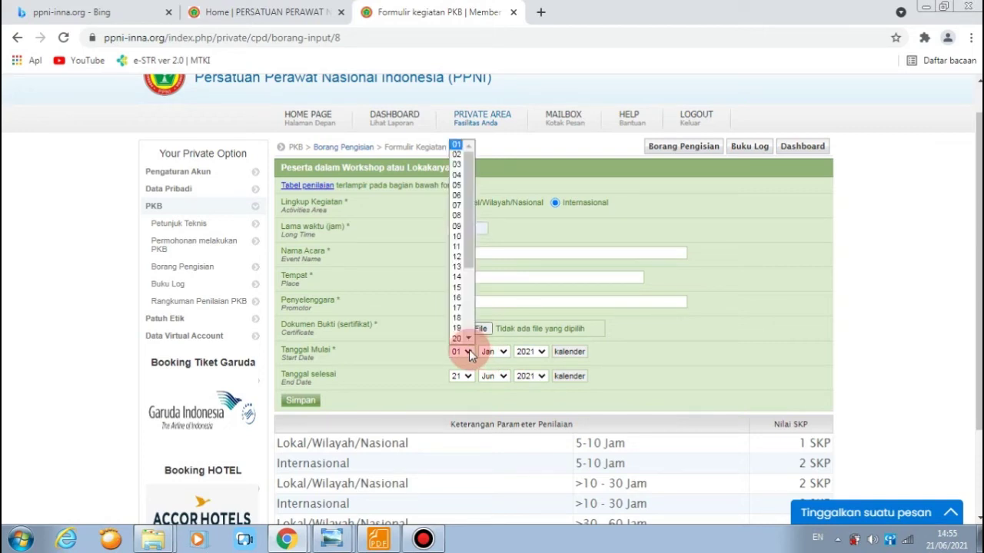
click(461, 226)
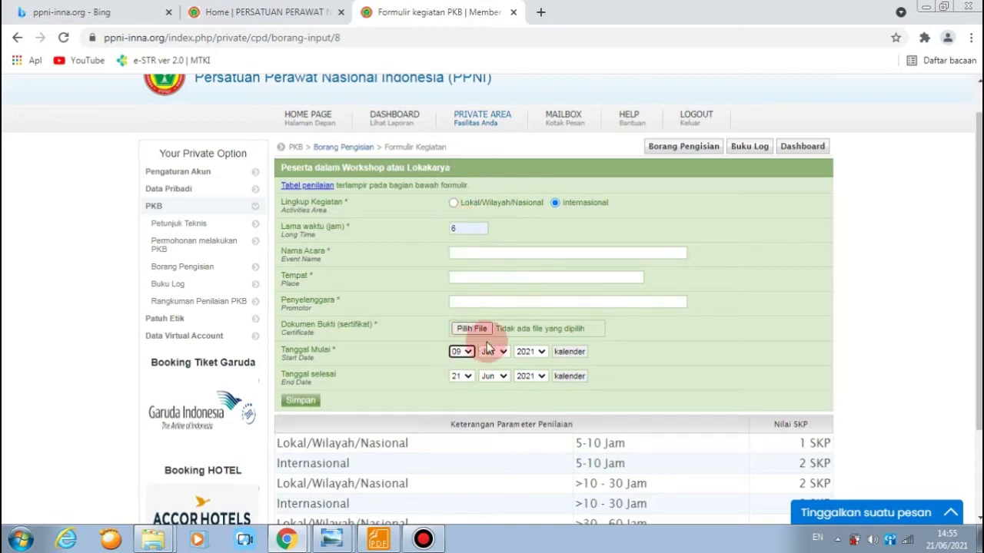
click(465, 378)
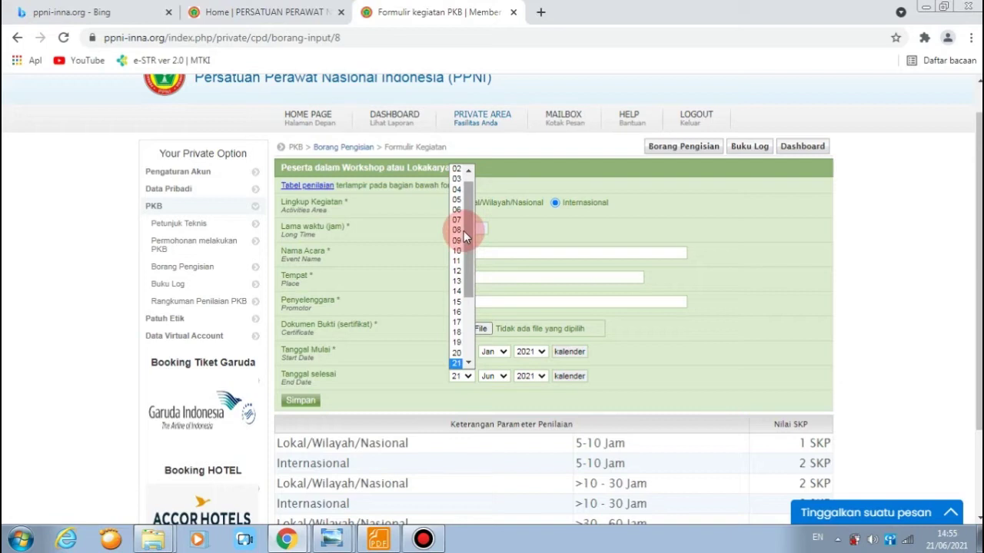
click(461, 239)
click(506, 376)
click(498, 387)
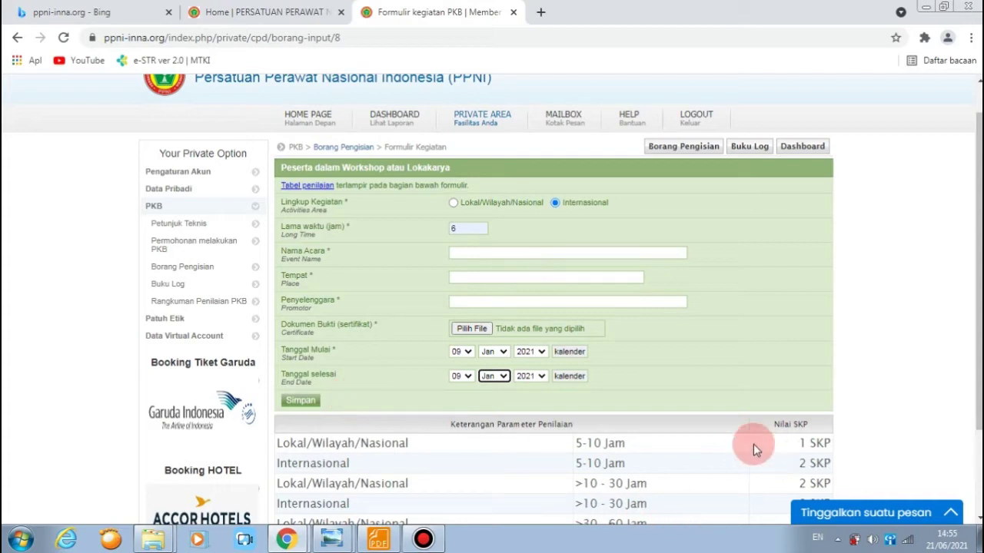
Open the entry form for Peserta dalam pelatihan from the activity list and examine its SKP scoring table.
click(19, 38)
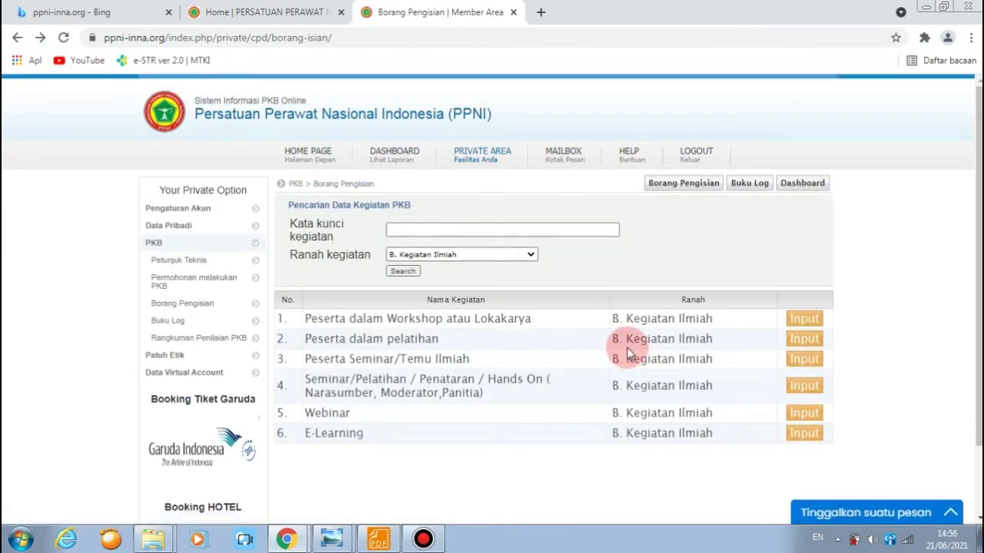
click(800, 344)
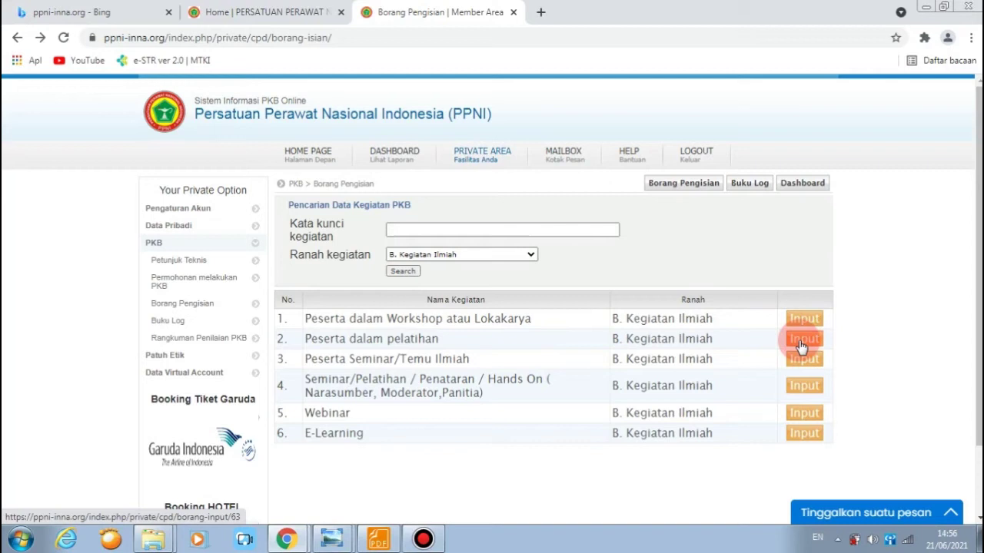
click(800, 345)
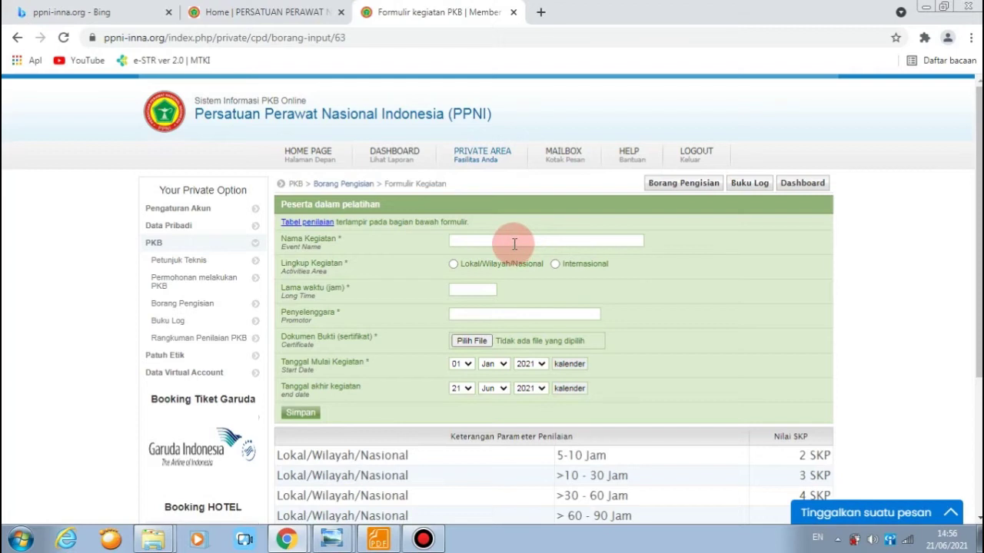
scroll(753, 430, down, 1)
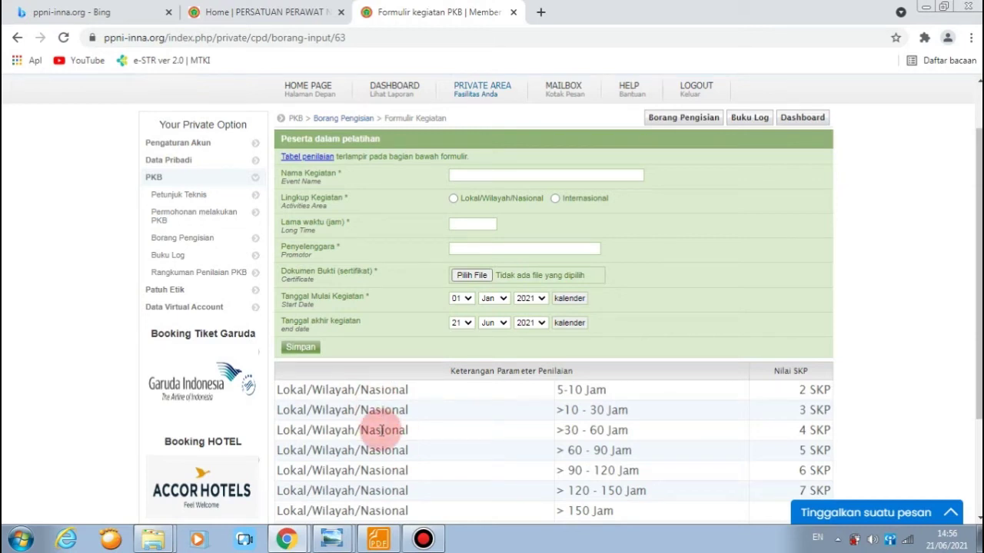
Open the entry form for Peserta Seminar/Temu Ilmiah from the activity list and view the international seminar certificate image.
key(alt+Left)
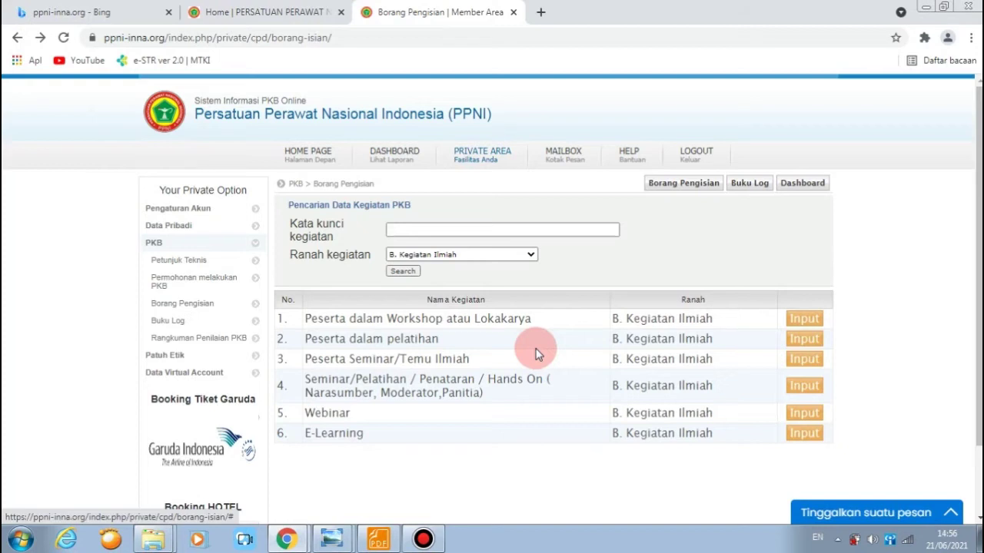
click(804, 368)
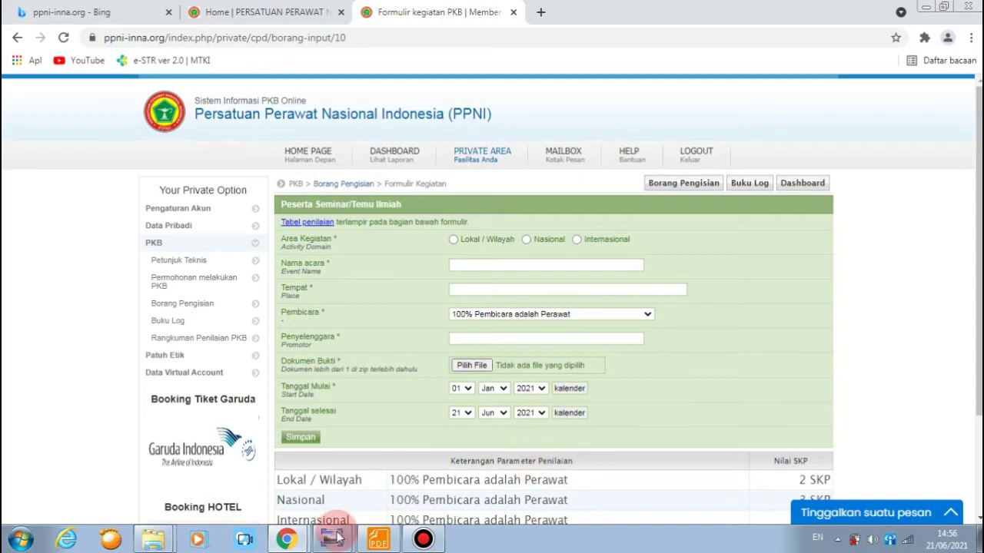
mouse_move(331, 538)
click(346, 481)
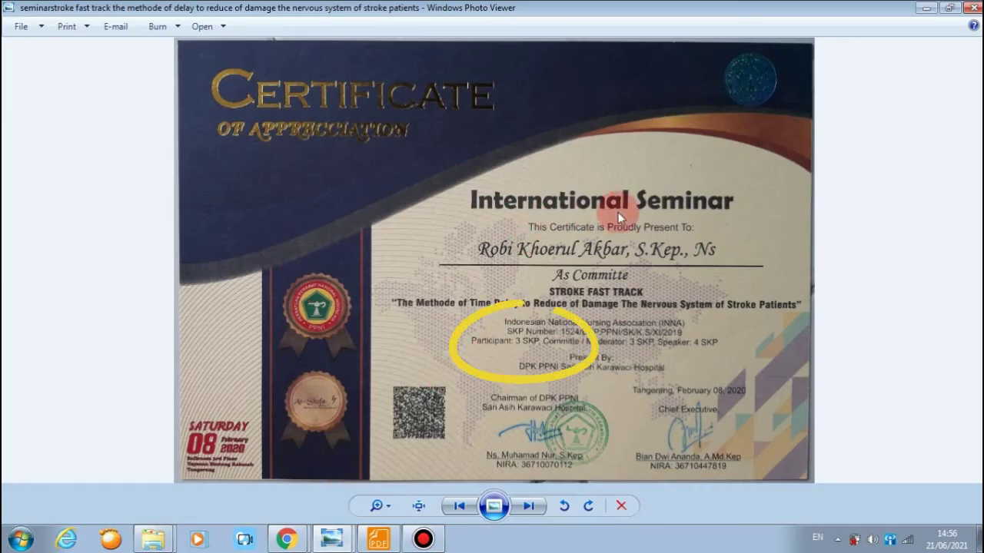
key(alt+Tab)
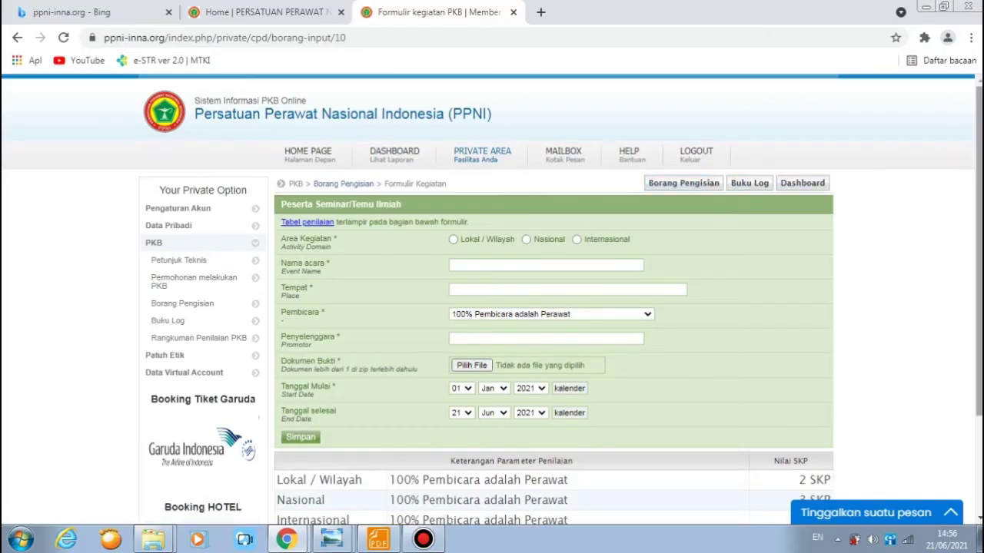
Compare the Internasional rows for 100% nurse speakers and 50% nurses with 50% other professions in the seminar SKP scoring table.
scroll(551, 409, down, 3)
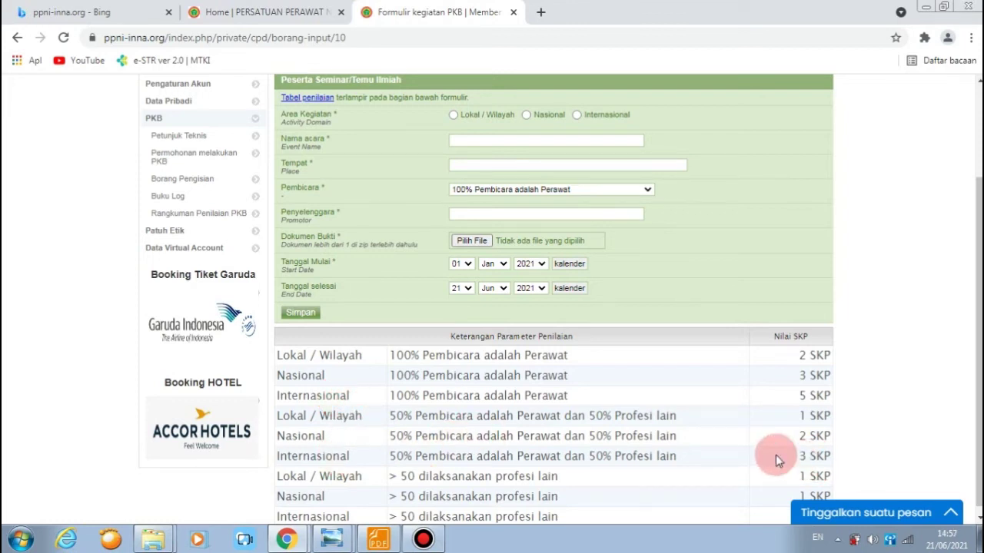
drag(678, 456, 389, 460)
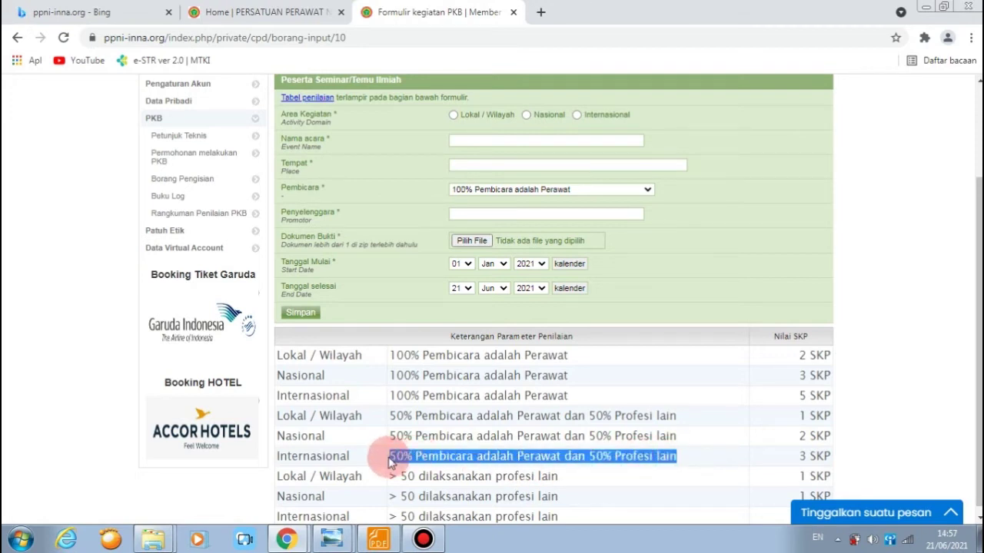
click(392, 395)
drag(392, 395, 582, 395)
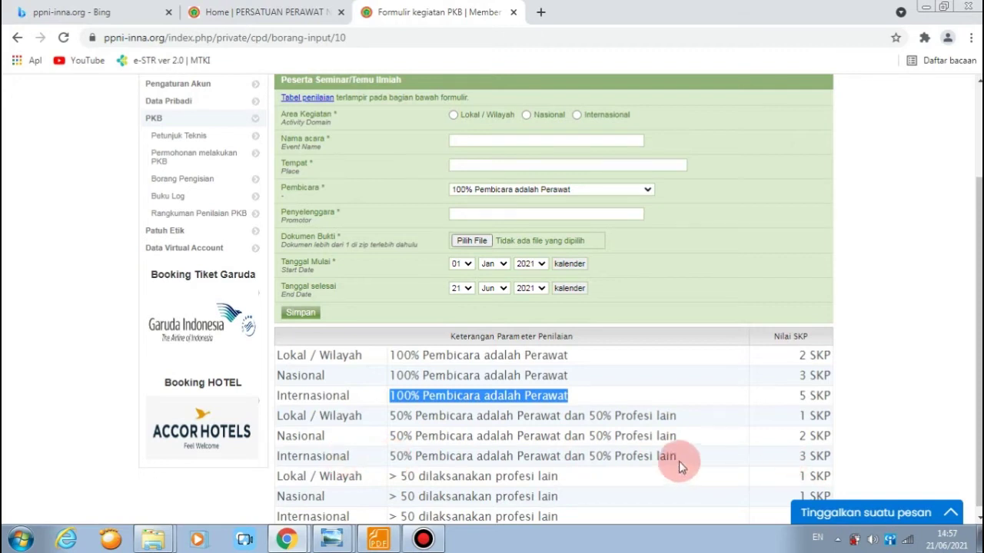
drag(681, 456, 388, 459)
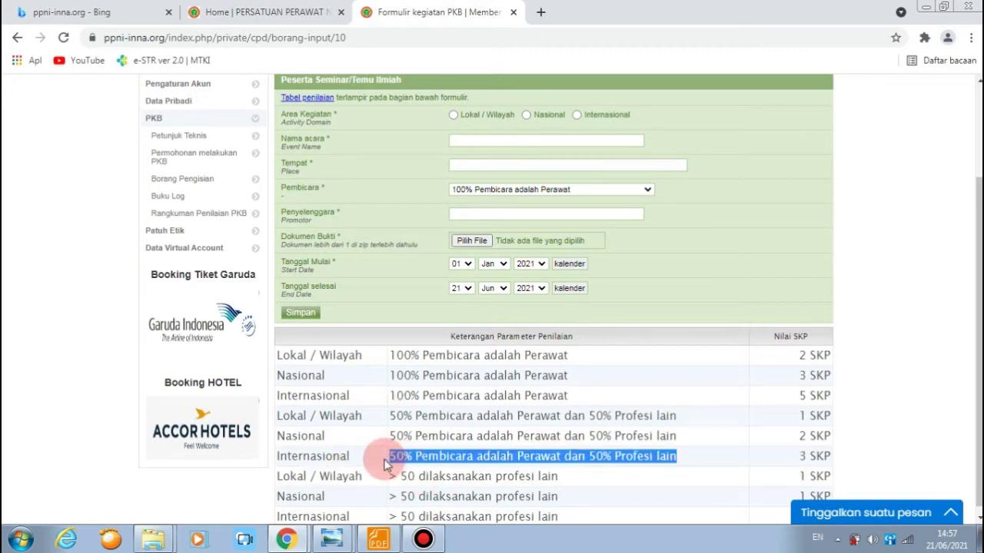
Set the seminar's activity area to Internasional and its speakers to 50% Pembicara adalah Perawat dan 50% Profesi lain.
click(576, 114)
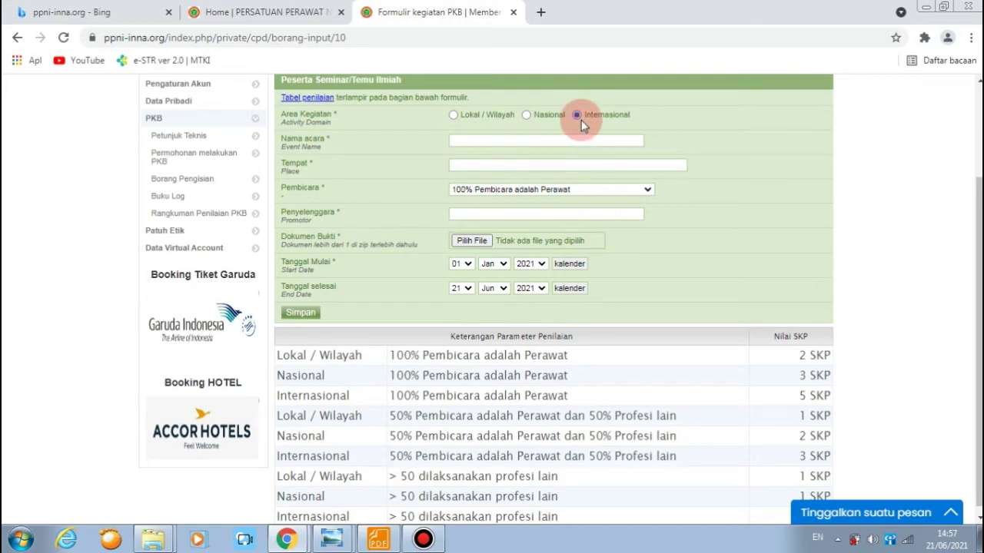
click(565, 189)
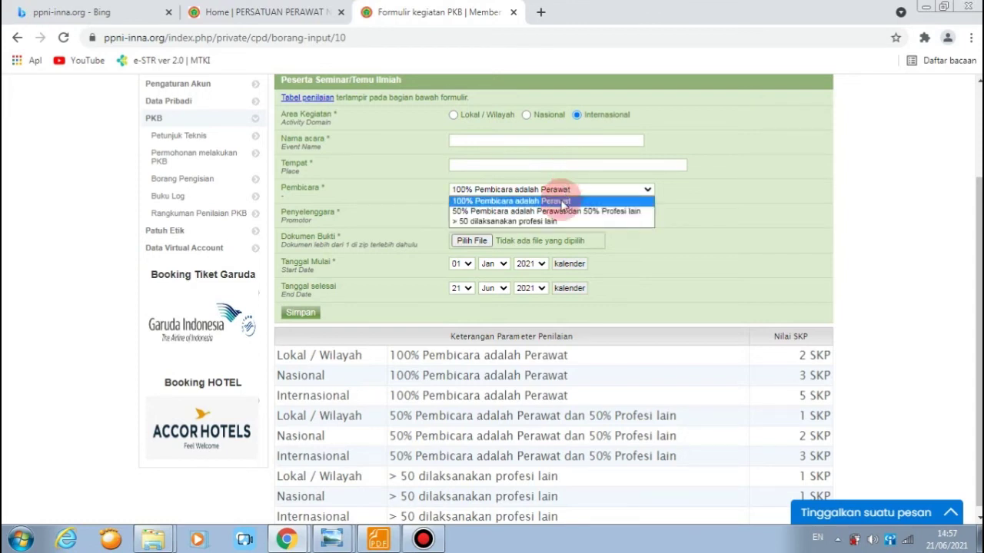
click(560, 212)
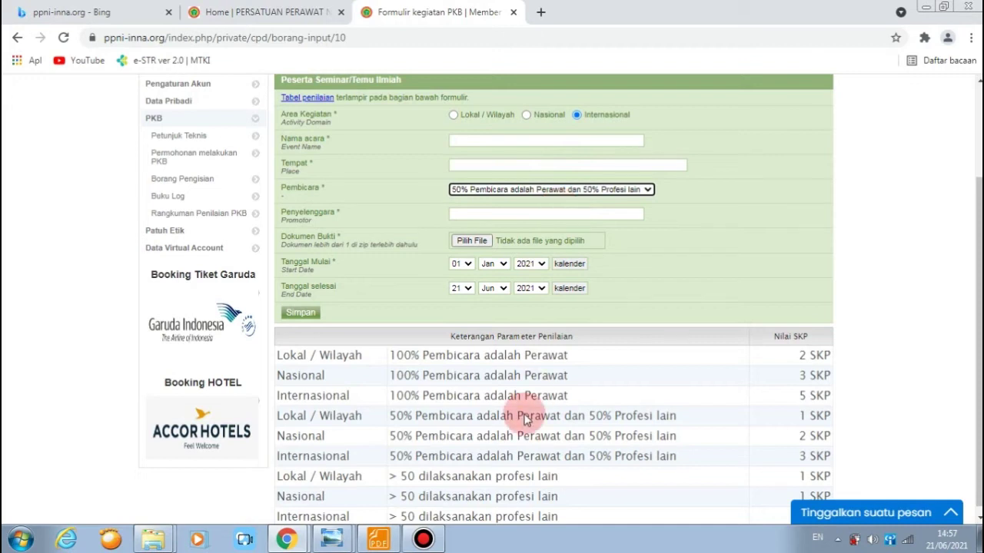
drag(517, 459, 566, 455)
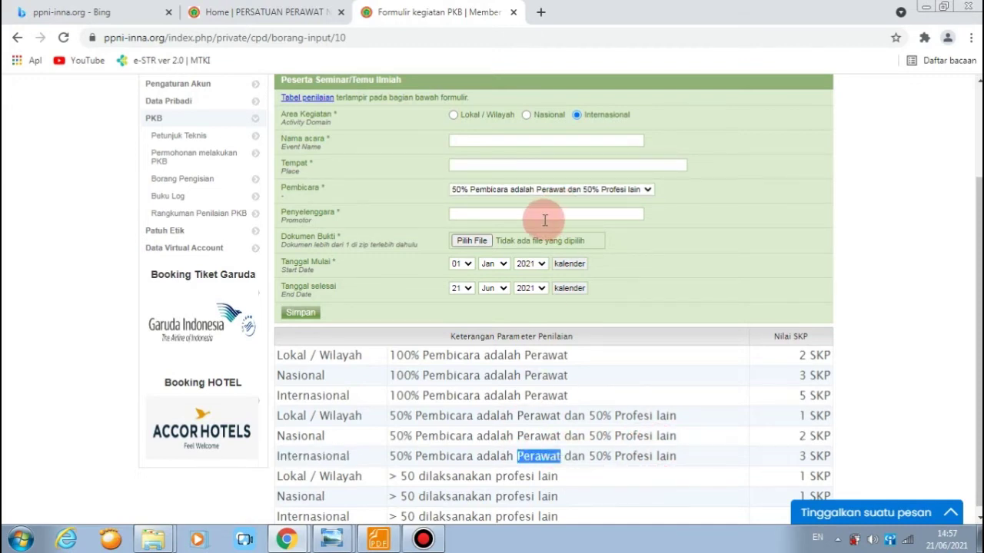
click(490, 239)
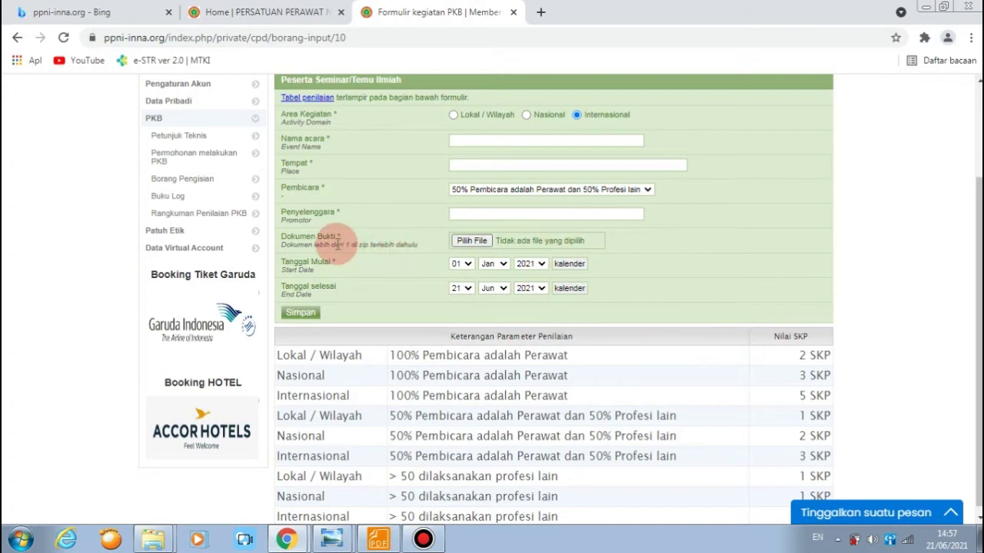
click(465, 271)
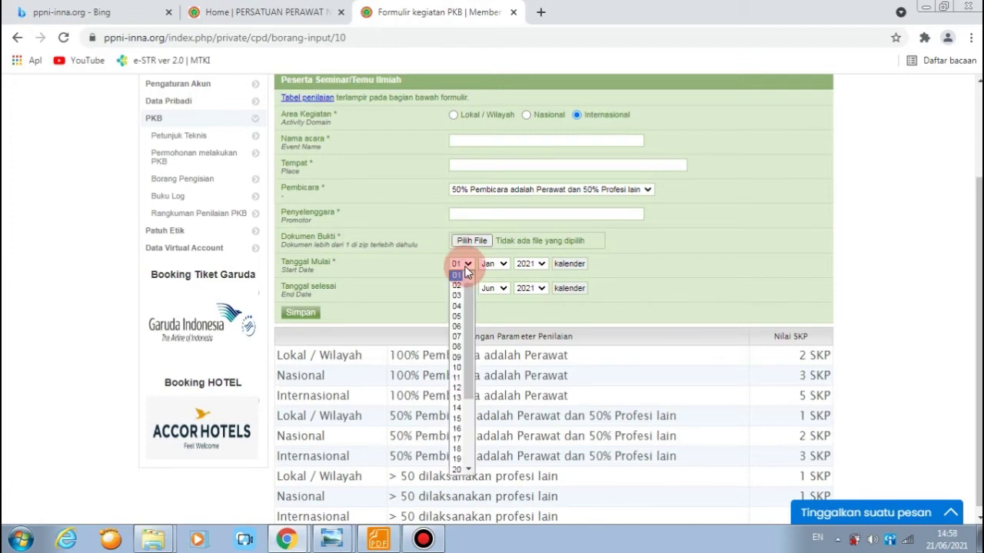
click(466, 271)
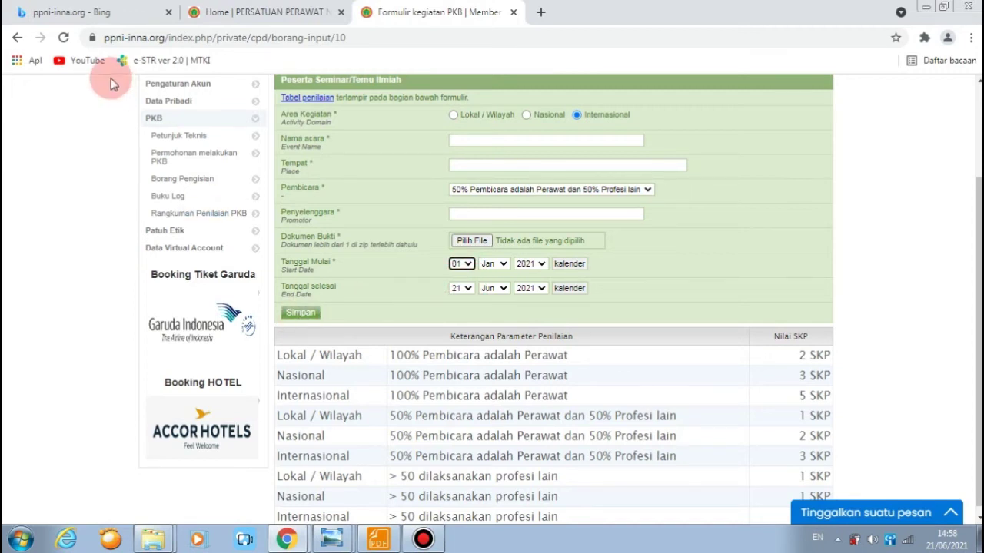
Open the entry form for Webinar and compare the Daily Zoominar #39 certificate in Foxit Reader with the form's SKP scoring table.
click(18, 40)
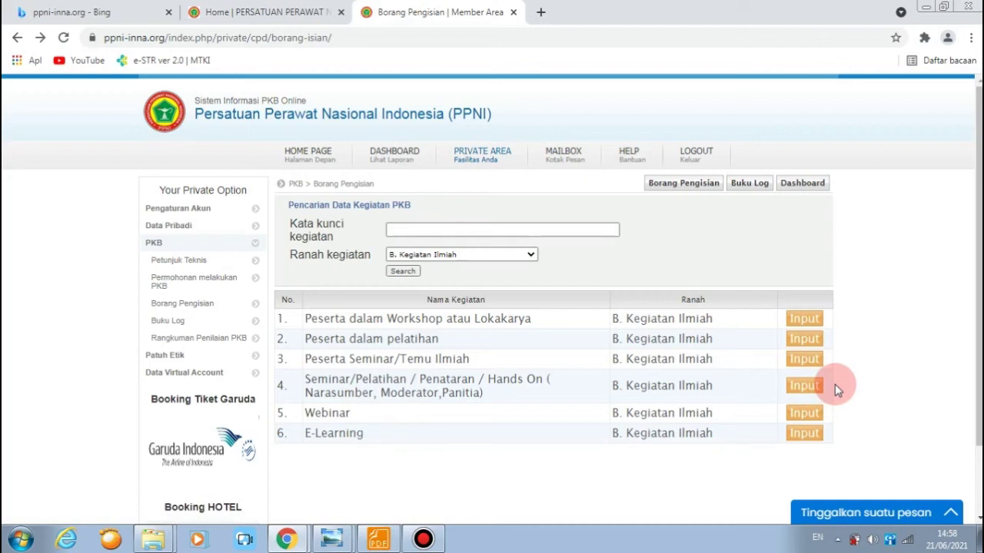
click(804, 415)
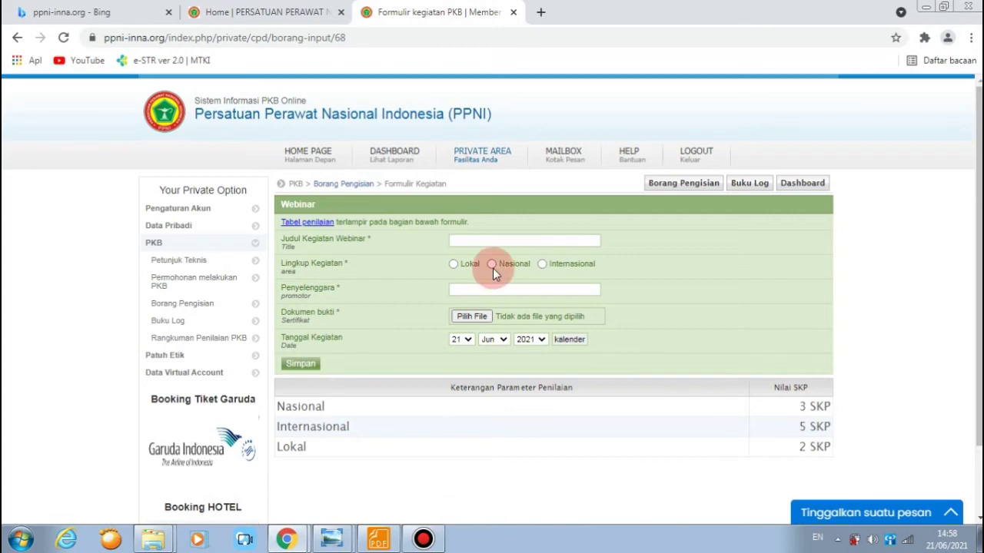
click(382, 539)
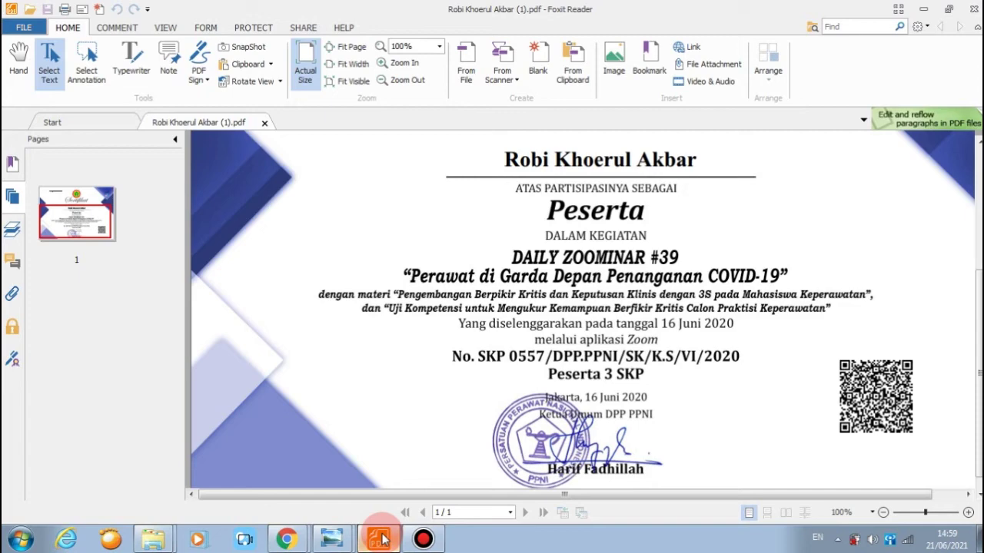
click(923, 9)
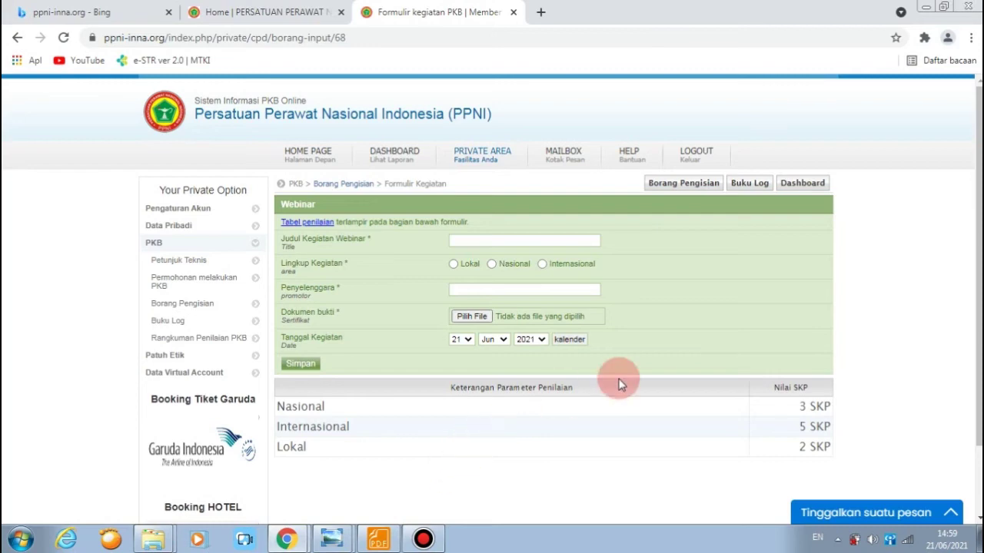
click(389, 540)
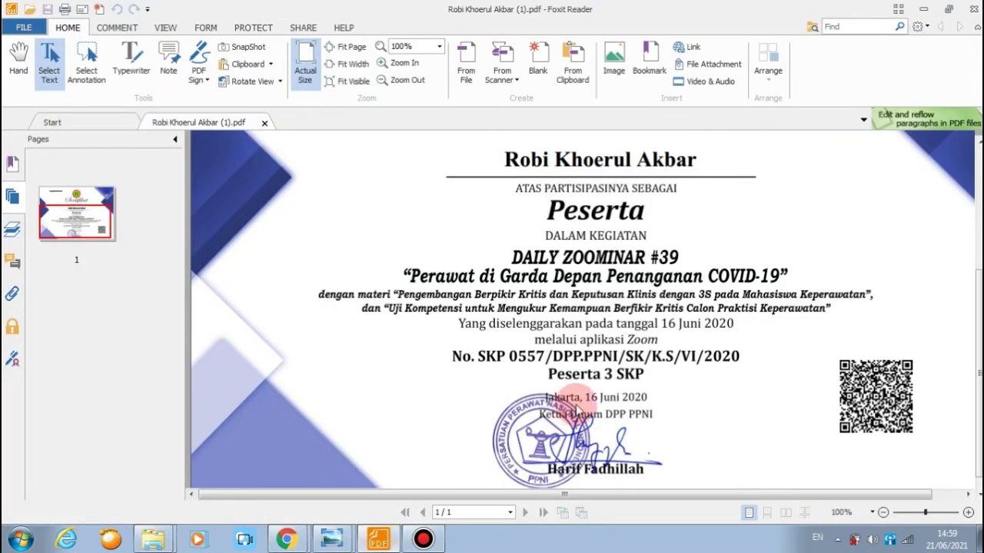
click(923, 11)
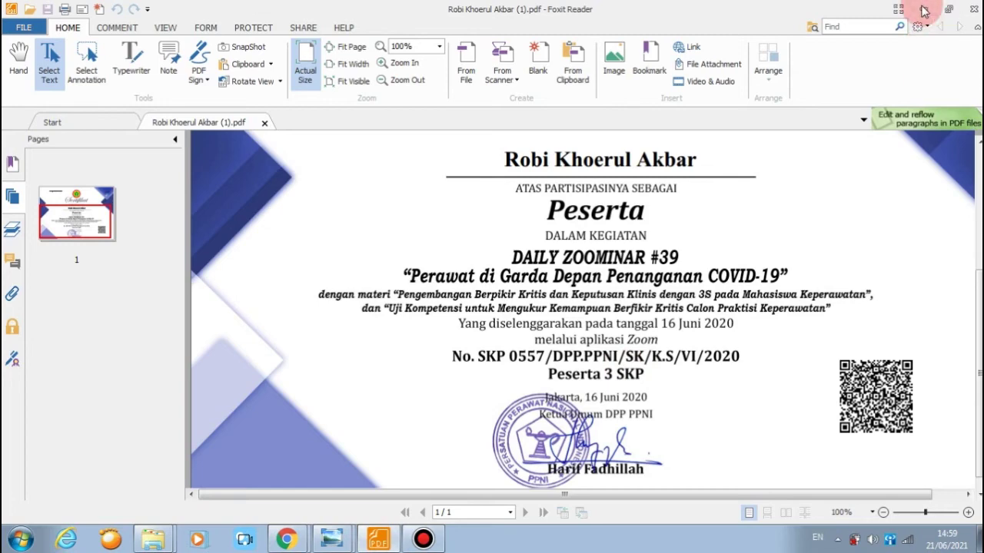
click(803, 410)
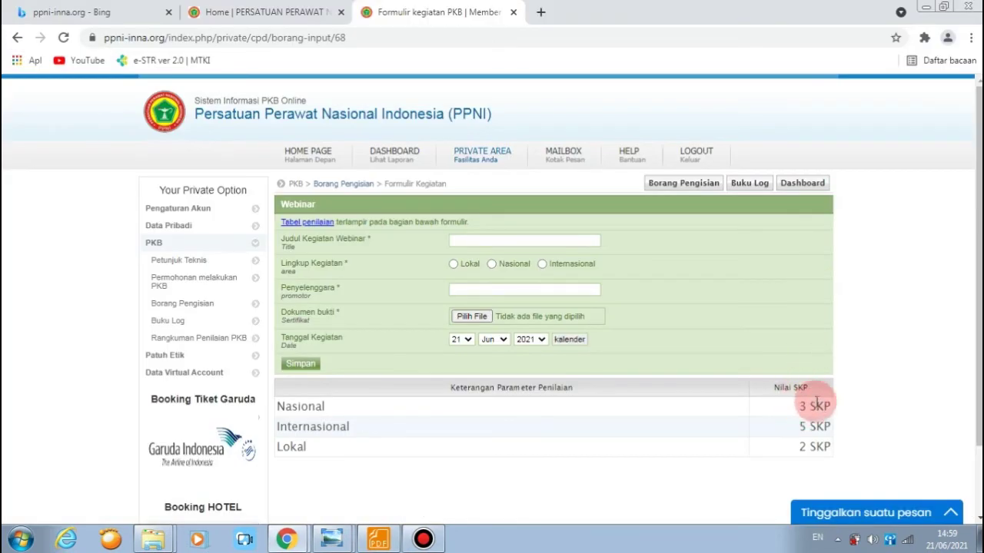
Set the webinar's activity area to Nasional and go over the title, organizer, certificate and date fields of the form.
click(536, 286)
click(493, 264)
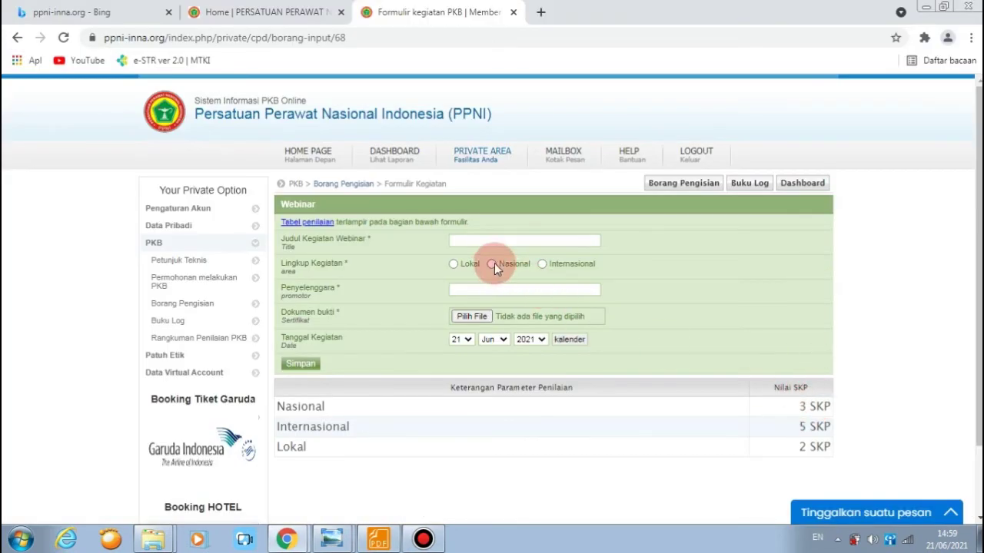
click(494, 241)
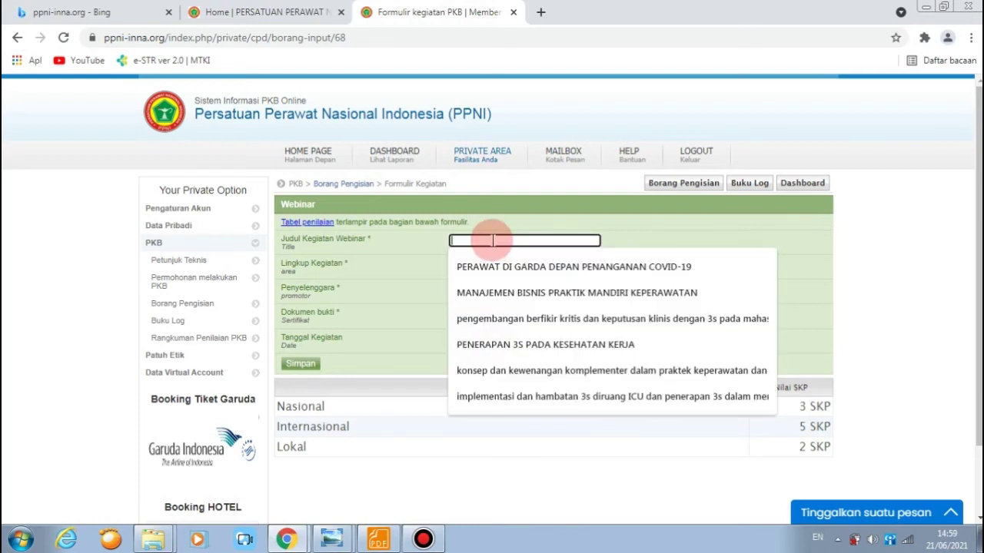
click(528, 229)
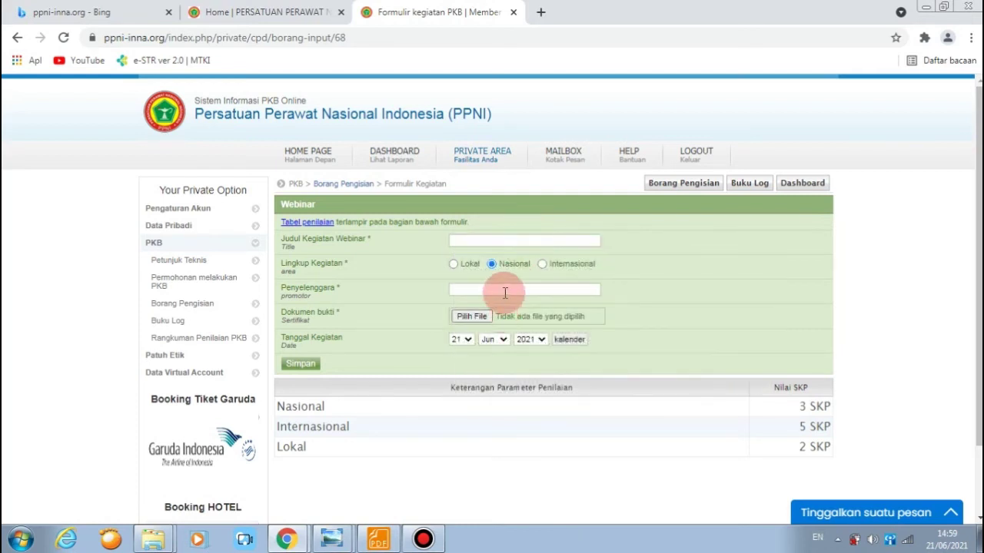
click(459, 340)
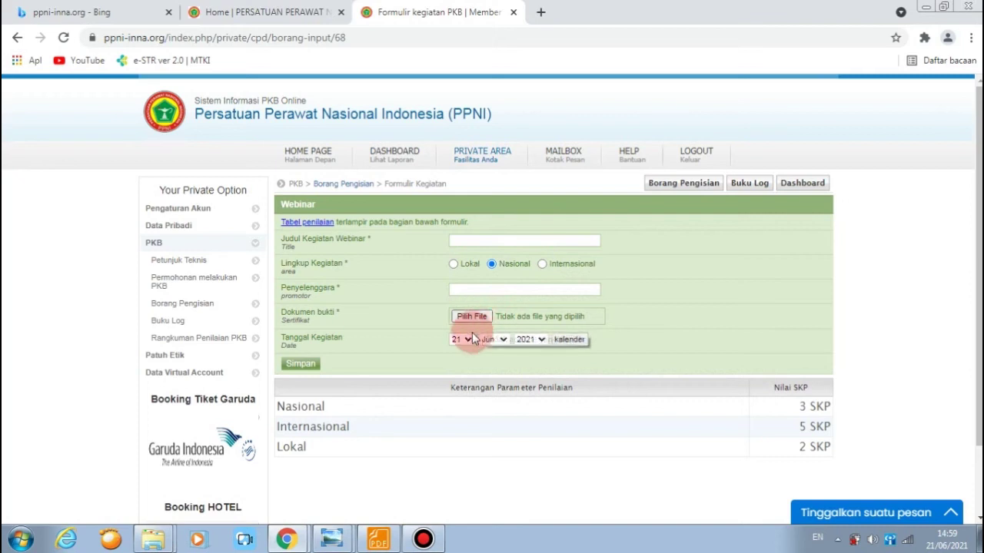
Return to the Borang Pengisian activity list and filter it by the domain C. Pengembangan Ilmu Pengetahuan.
click(16, 40)
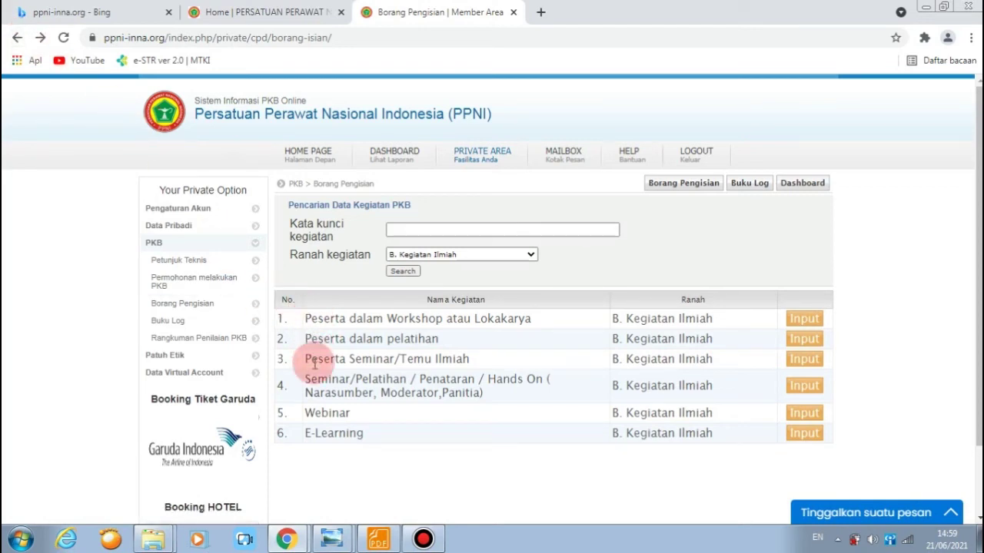
click(529, 255)
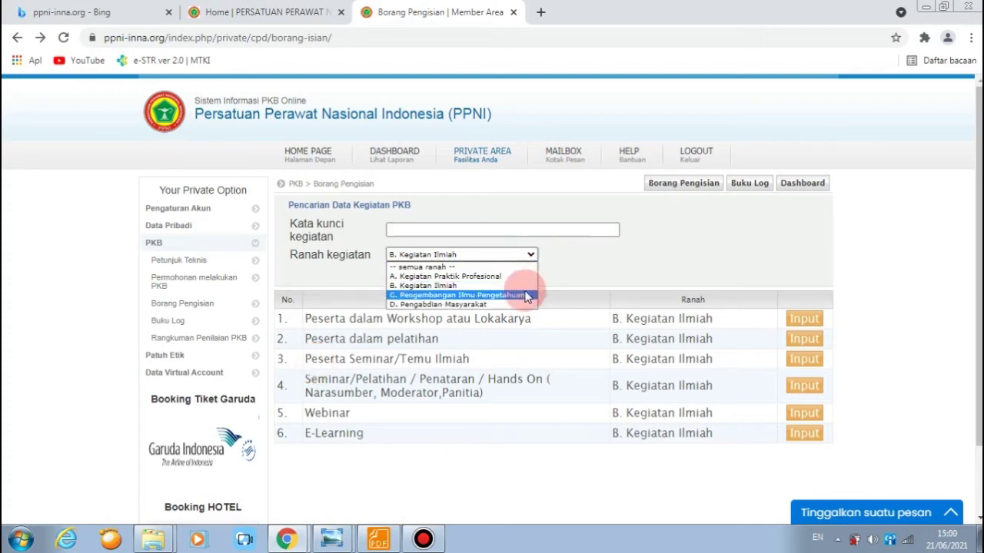
click(527, 295)
click(411, 270)
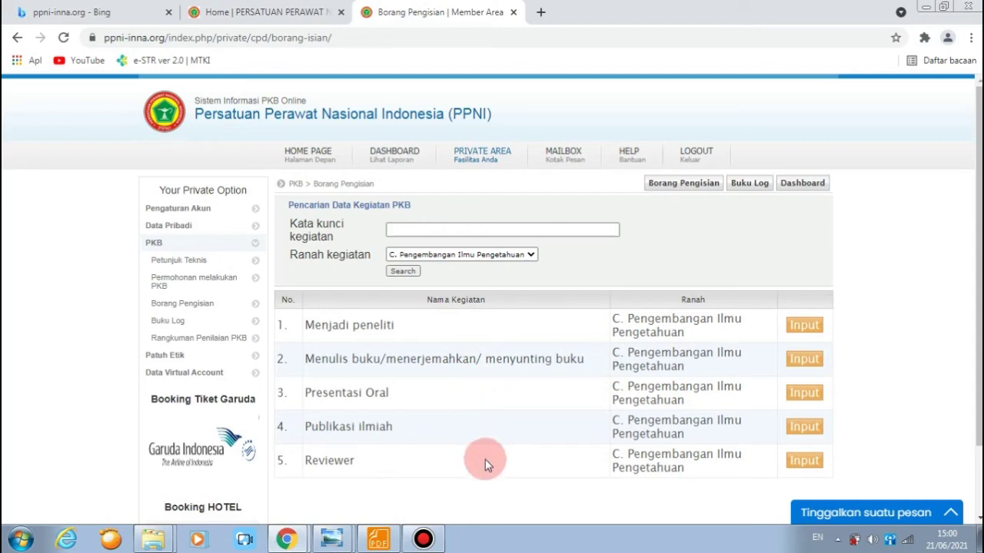
Filter the PKB activity list by the domain D. Pengabdian Masyarakat.
click(467, 256)
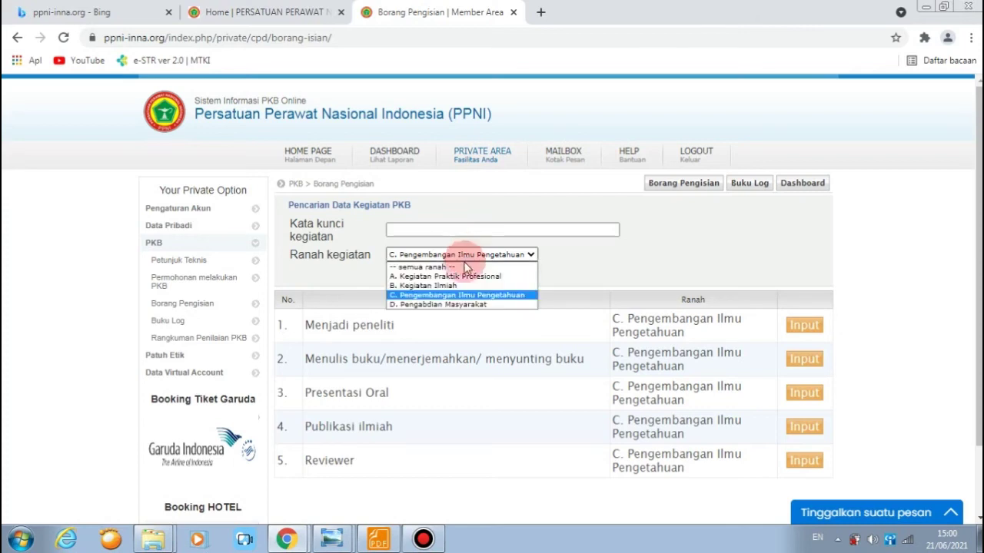
click(468, 304)
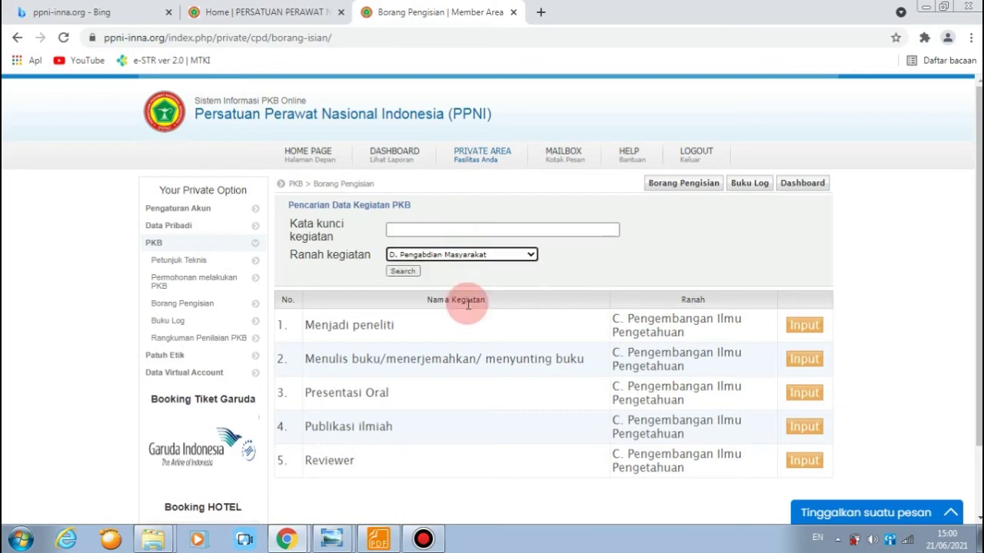
click(401, 272)
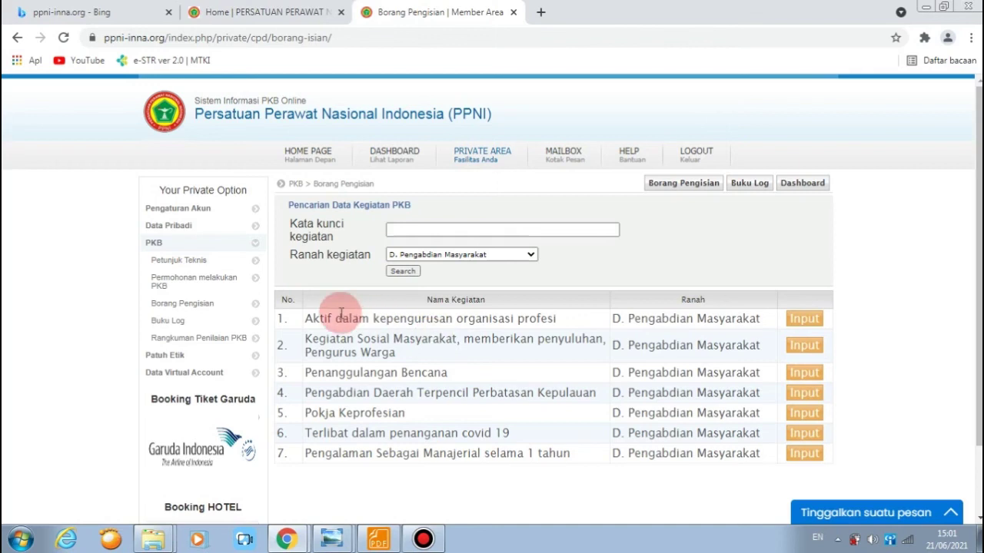
Open Rangkuman Penilaian PKB for the STR period 27 Apr 2016 s/d 26 Apr 2021 and view the SKP recap per activity year.
click(222, 346)
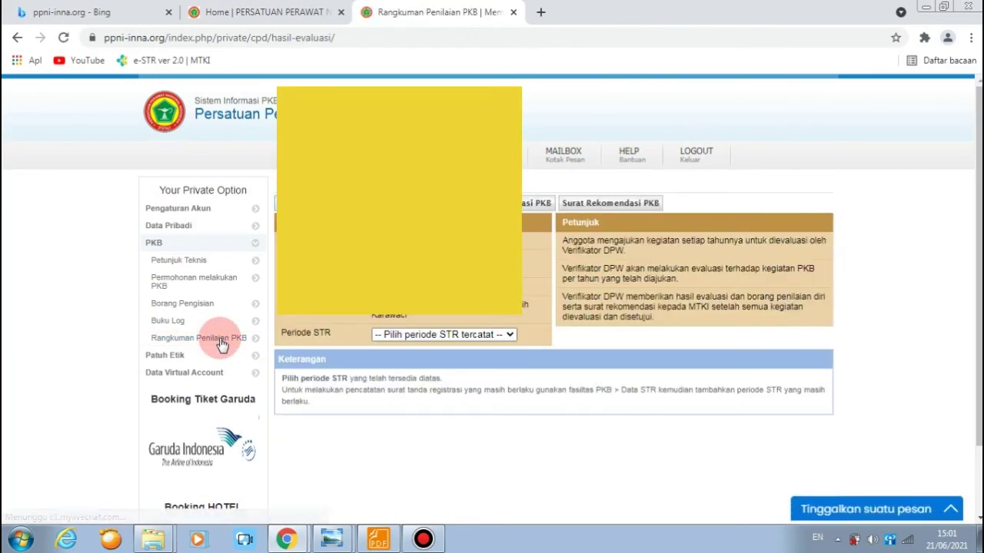
click(391, 336)
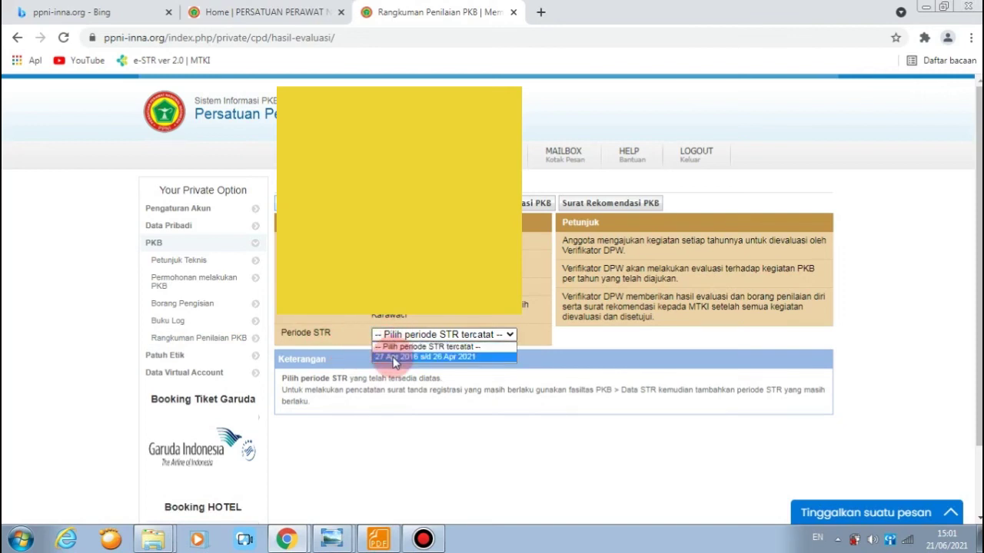
click(394, 358)
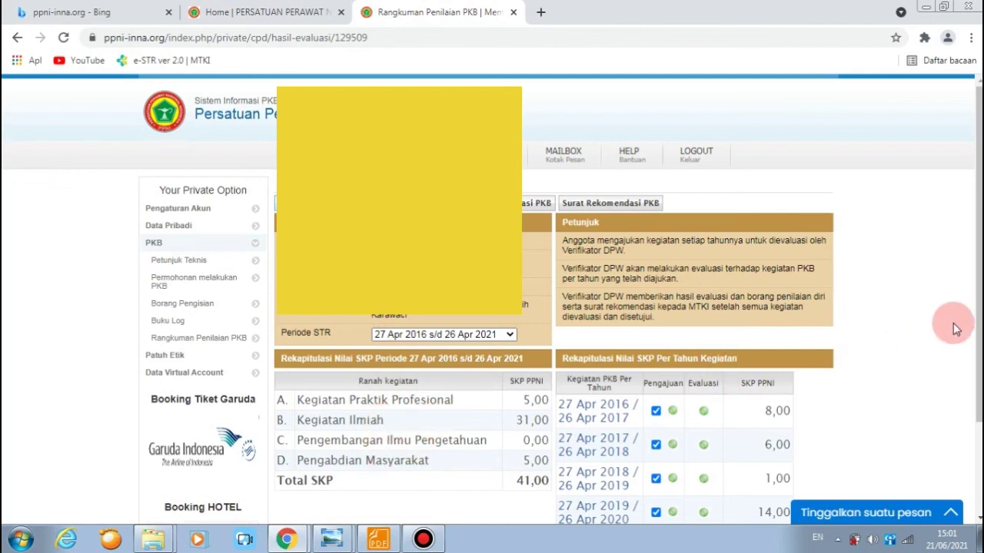
scroll(970, 327, down, 2)
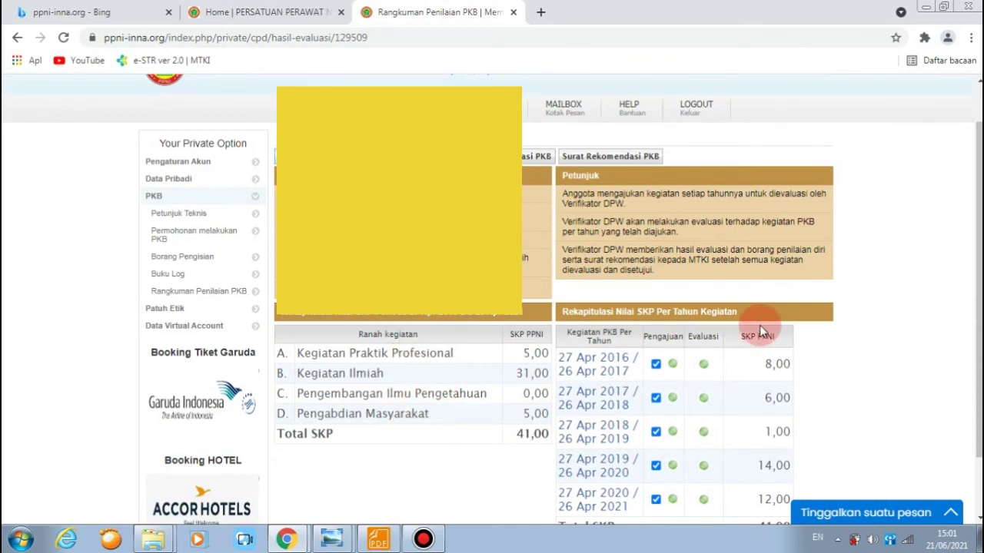
scroll(977, 323, down, 1)
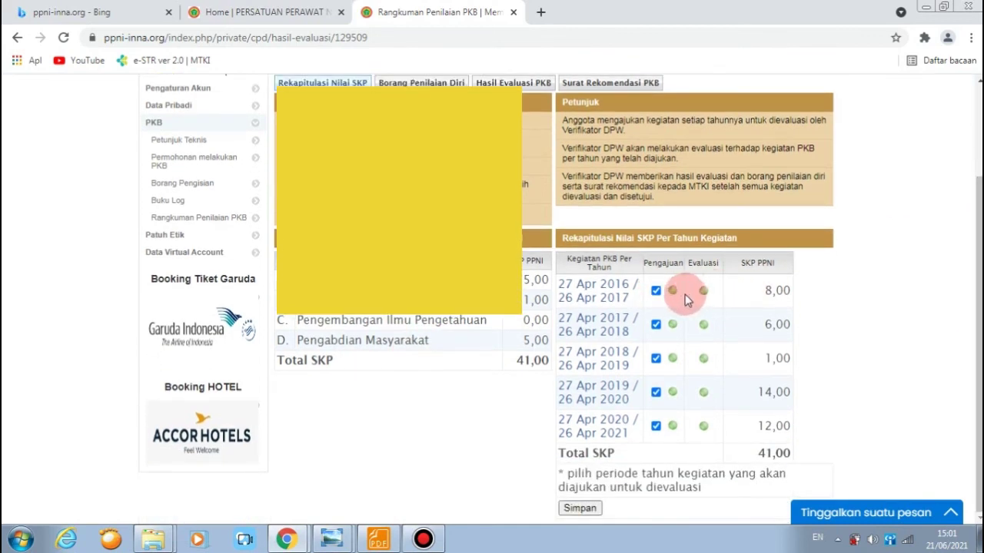
Deselect and reselect the 27 Apr 2016 / 26 Apr 2017 year for evaluation submission, and open the Surat Rekomendasi PKB page.
click(657, 292)
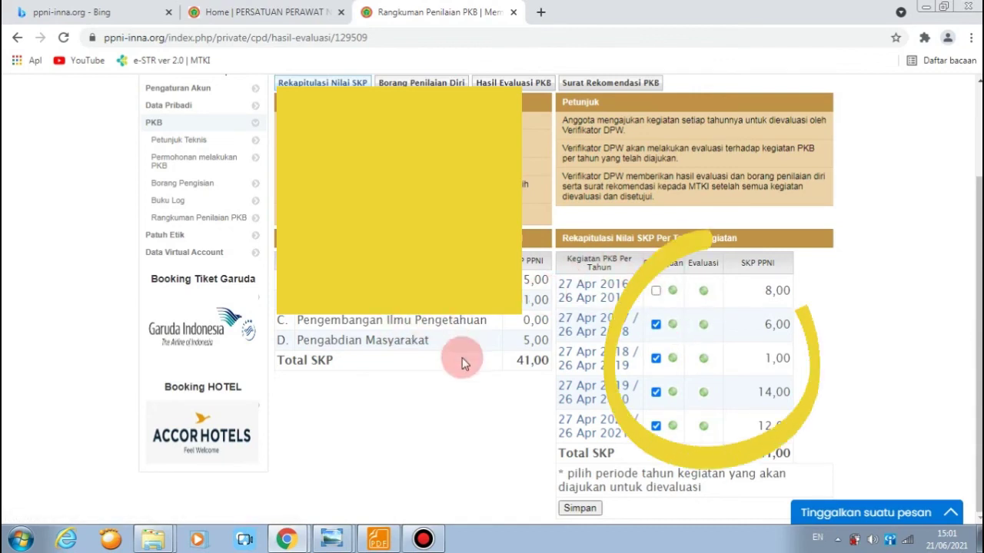
click(657, 293)
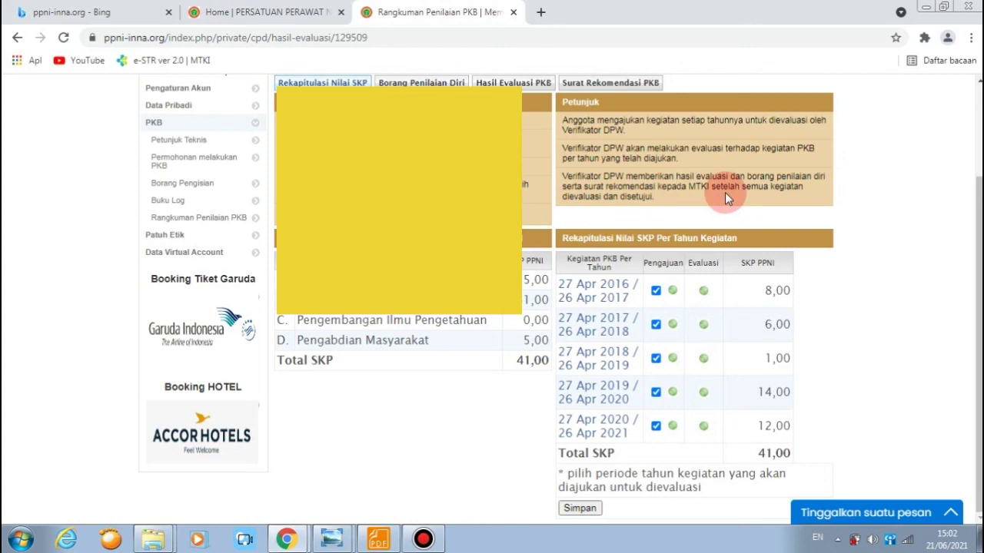
click(610, 83)
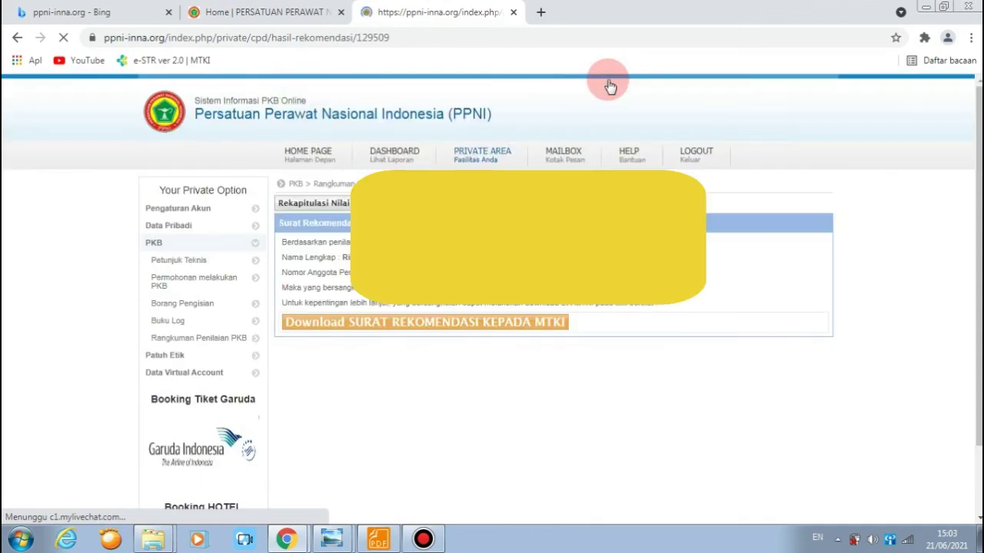